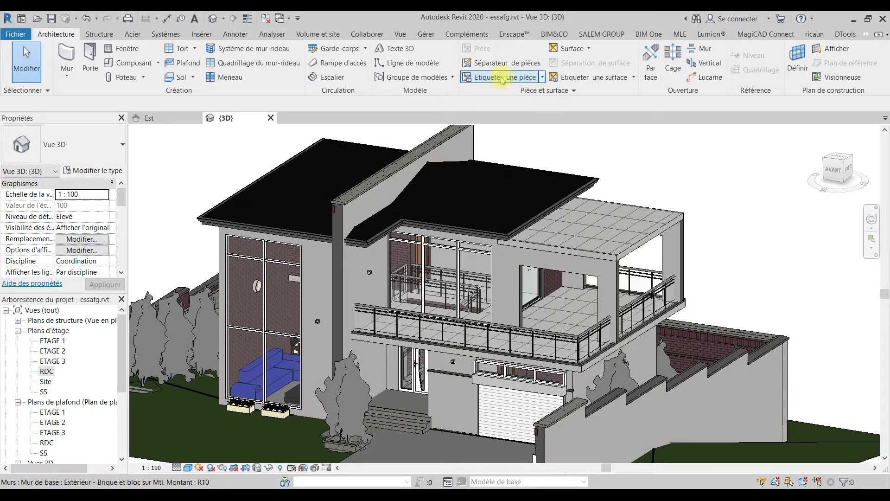
{"action": "left_click", "coordinate": [542, 78]}
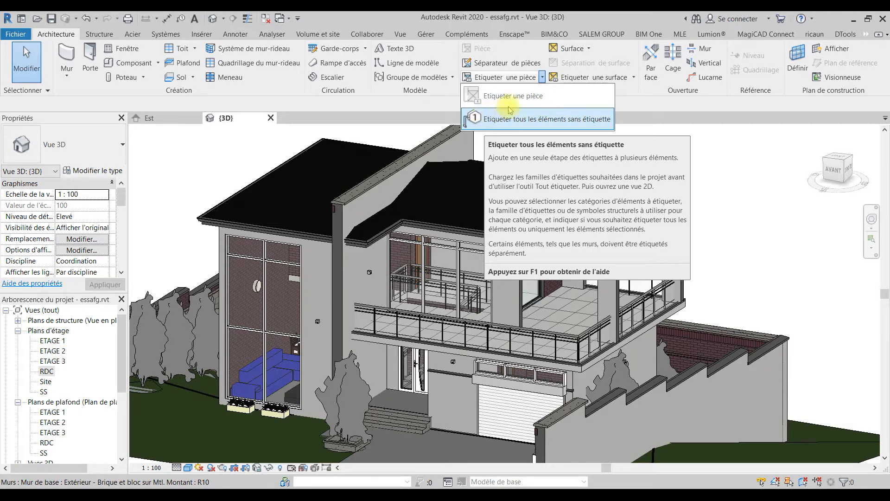
{"action": "left_click", "coordinate": [587, 48]}
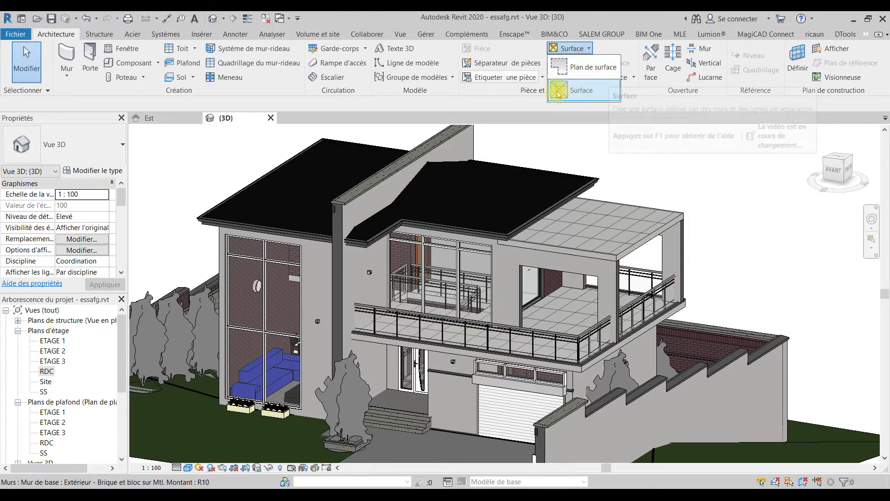
{"action": "left_click", "coordinate": [619, 49]}
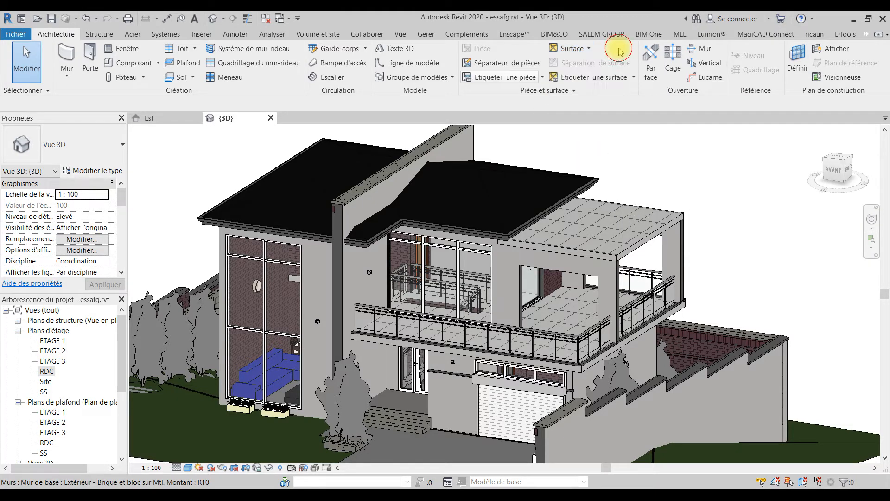
{"action": "left_click", "coordinate": [634, 79]}
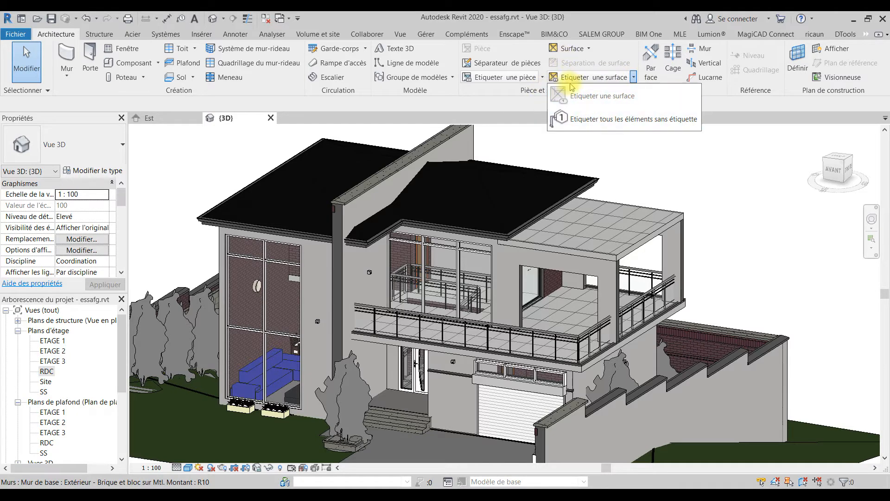
{"action": "left_click", "coordinate": [621, 55]}
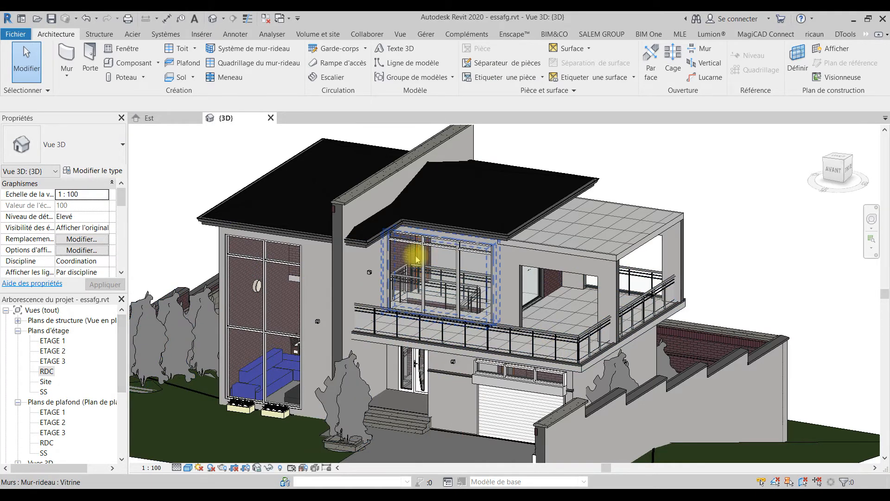
Open the RDC floor plan and bring the house's ground-floor rooms into close view.
{"action": "double_click", "coordinate": [46, 372]}
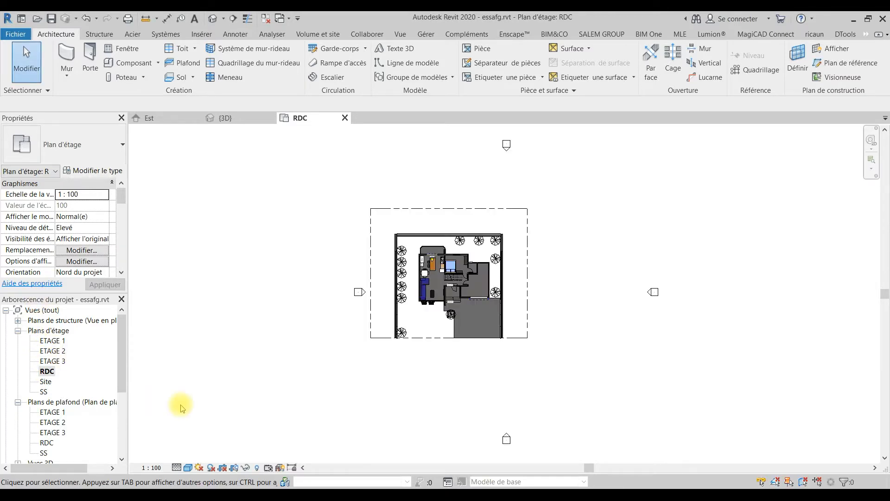
{"action": "scroll", "coordinate": [496, 254], "scroll_direction": "up", "scroll_amount": 4}
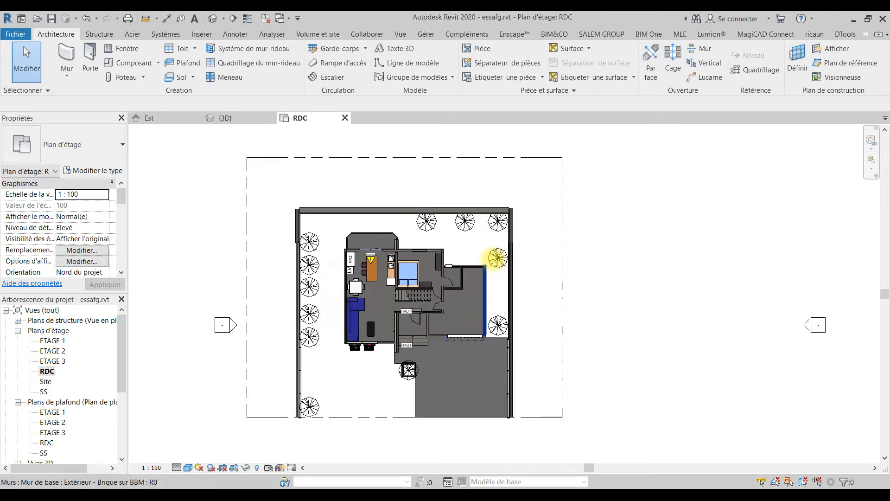
{"action": "scroll", "coordinate": [331, 339], "scroll_direction": "up", "scroll_amount": 3}
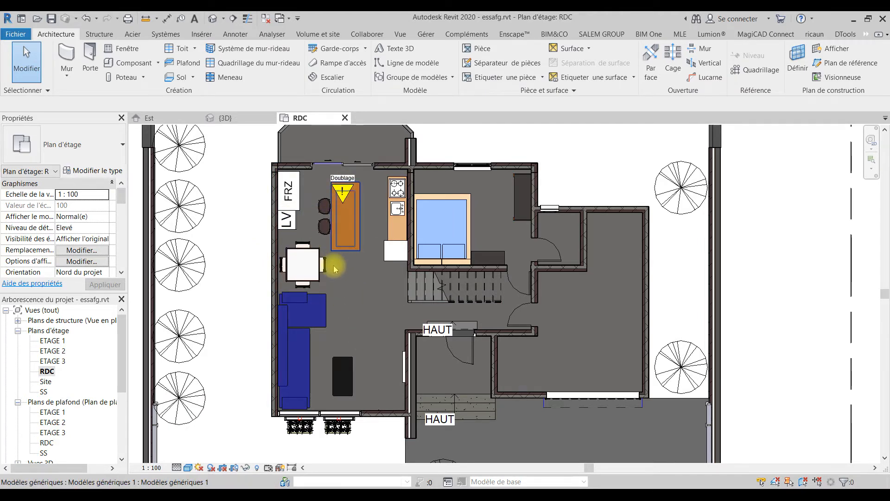
{"action": "middle_click_drag", "start_coordinate": [424, 223], "coordinate": [399, 280]}
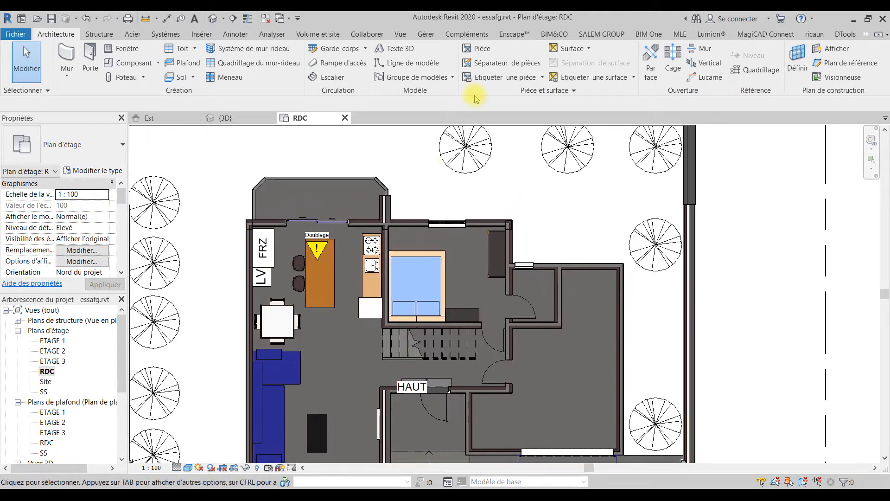
Draw a vertical room separation line from the wall corner at the stair's start to the wall corner beside the entrance.
{"action": "left_click", "coordinate": [505, 63]}
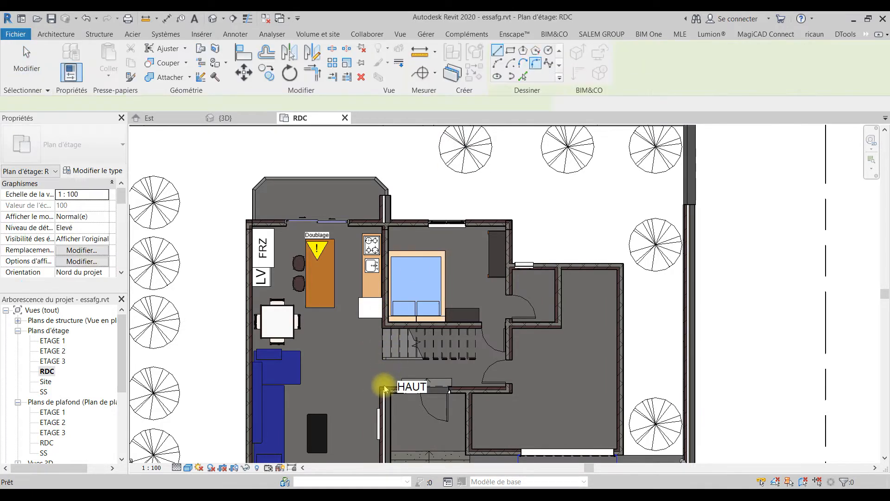
{"action": "scroll", "coordinate": [378, 338], "scroll_direction": "up", "scroll_amount": 3}
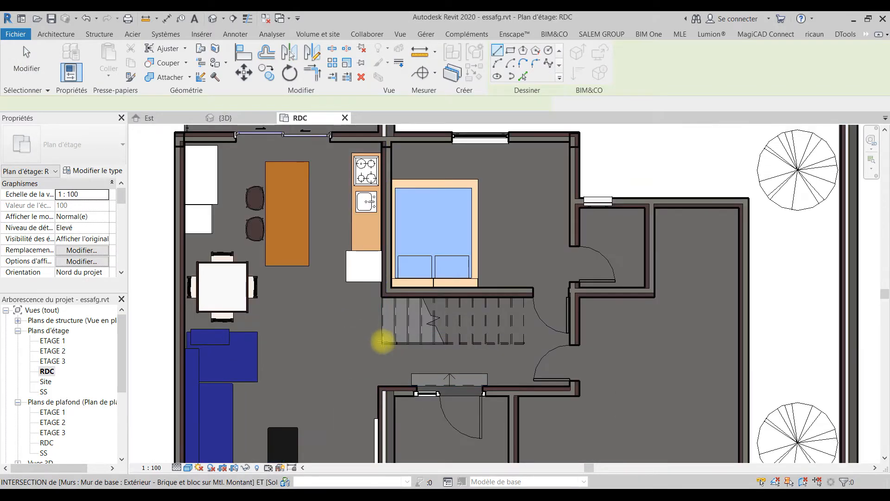
{"action": "scroll", "coordinate": [386, 301], "scroll_direction": "up", "scroll_amount": 3}
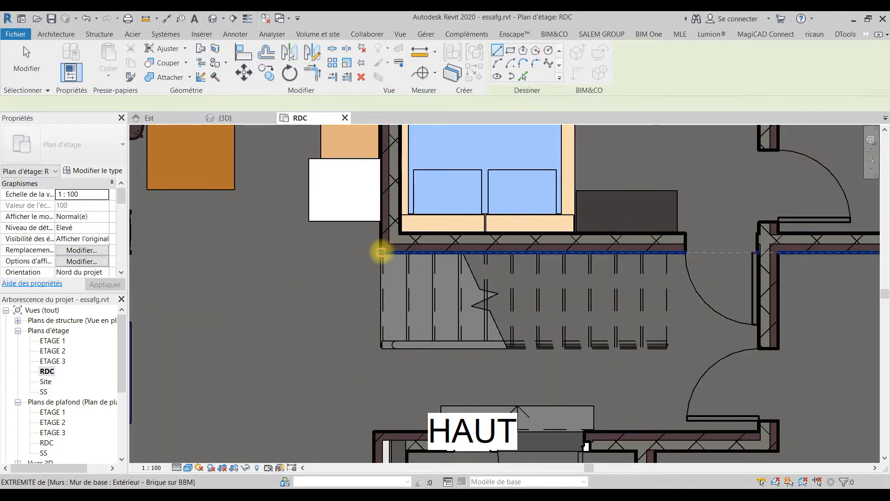
{"action": "left_click", "coordinate": [380, 252]}
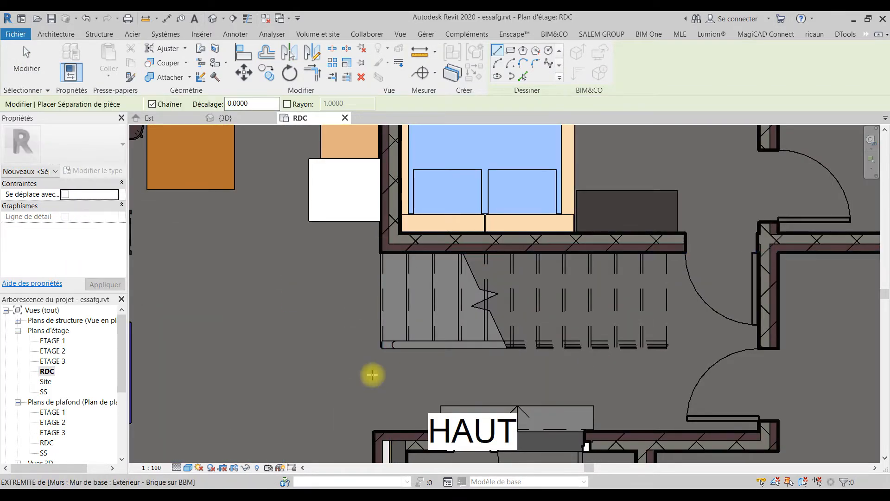
{"action": "left_click", "coordinate": [380, 432]}
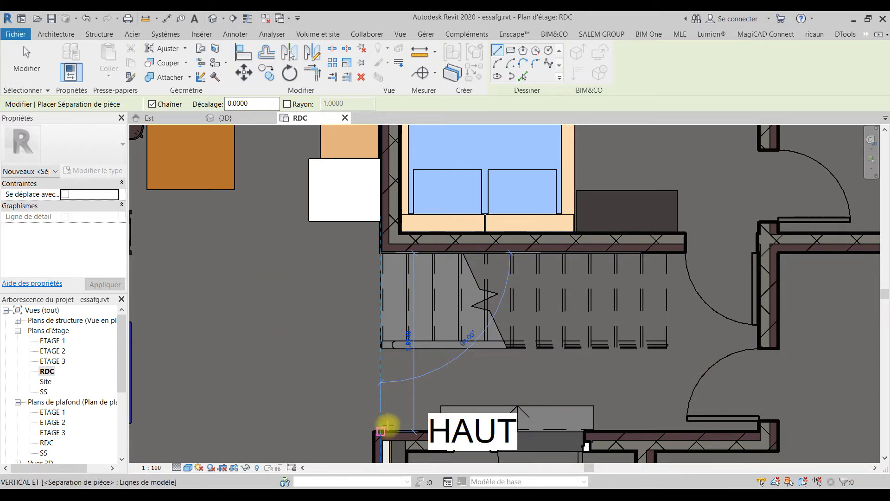
{"action": "key", "text": "Escape"}
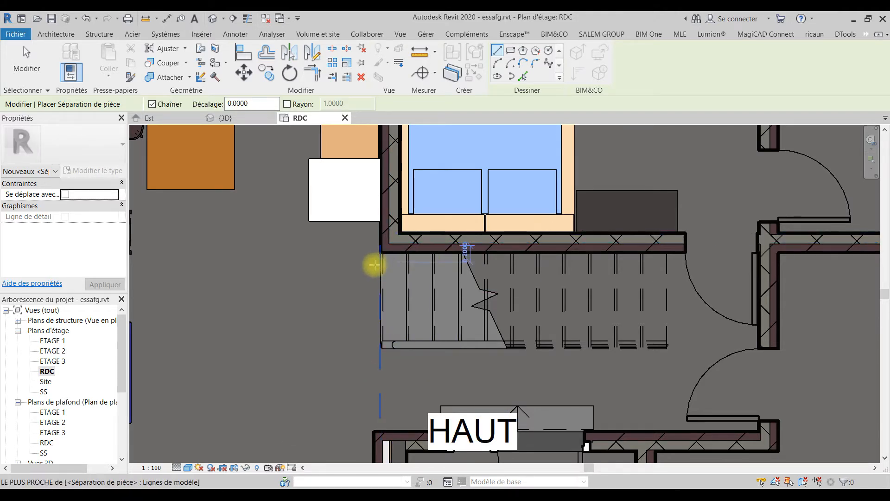
Create room separation lines by picking the inner railing edges along the balcony's west side, angled corners and long outer side.
{"action": "scroll", "coordinate": [372, 262], "scroll_direction": "down", "scroll_amount": 2}
{"action": "middle_click_drag", "start_coordinate": [351, 205], "coordinate": [393, 450]}
{"action": "scroll", "coordinate": [227, 269], "scroll_direction": "up", "scroll_amount": 4}
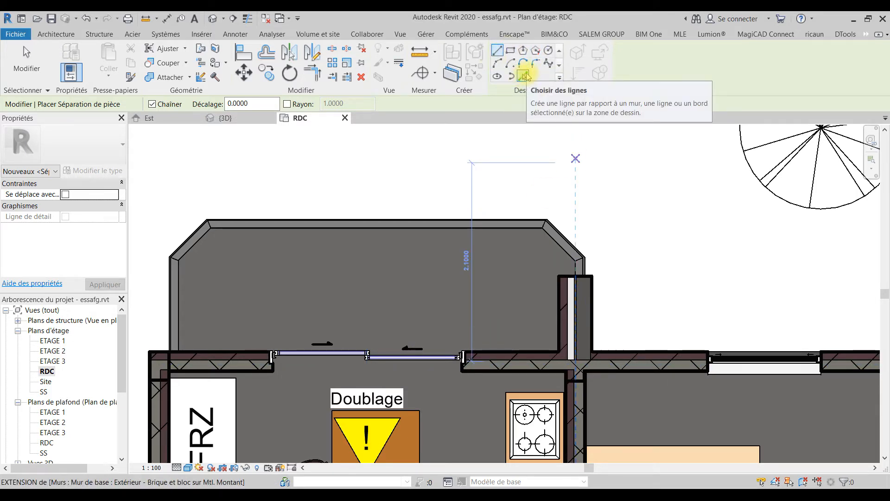
{"action": "left_click", "coordinate": [524, 76]}
{"action": "left_click", "coordinate": [179, 288]}
{"action": "key", "text": "ctrl+z"}
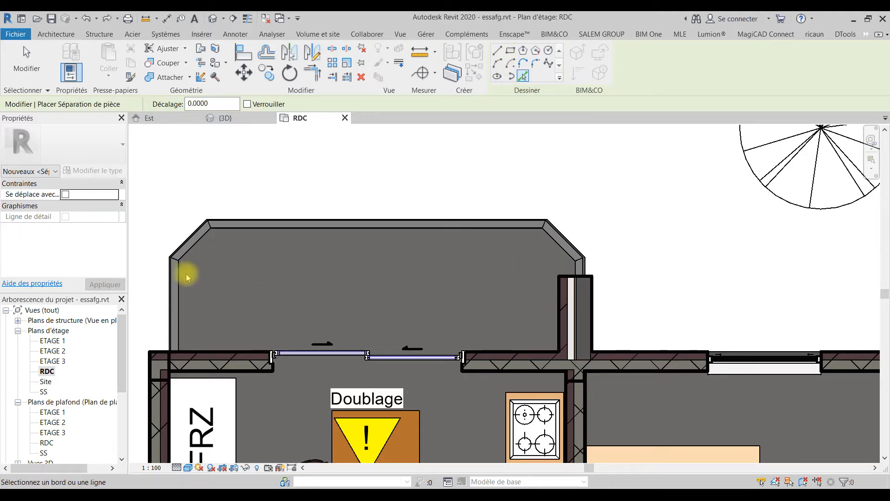
{"action": "left_click", "coordinate": [195, 251]}
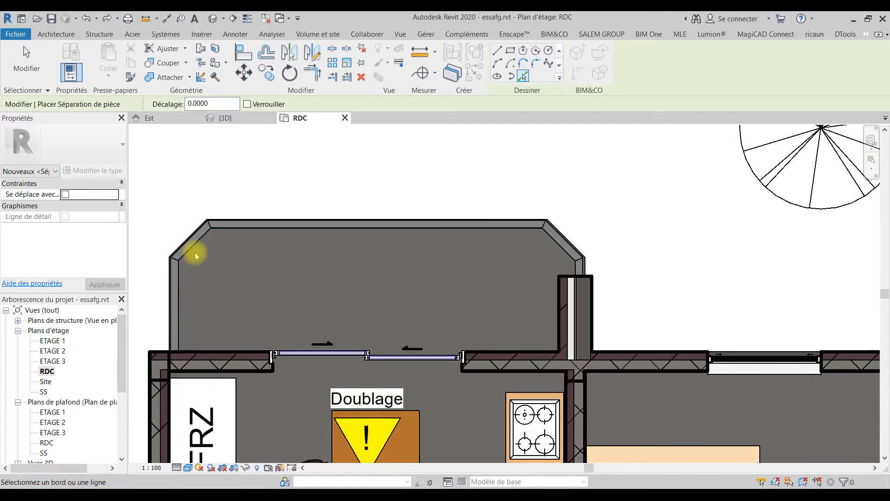
{"action": "left_click", "coordinate": [310, 235]}
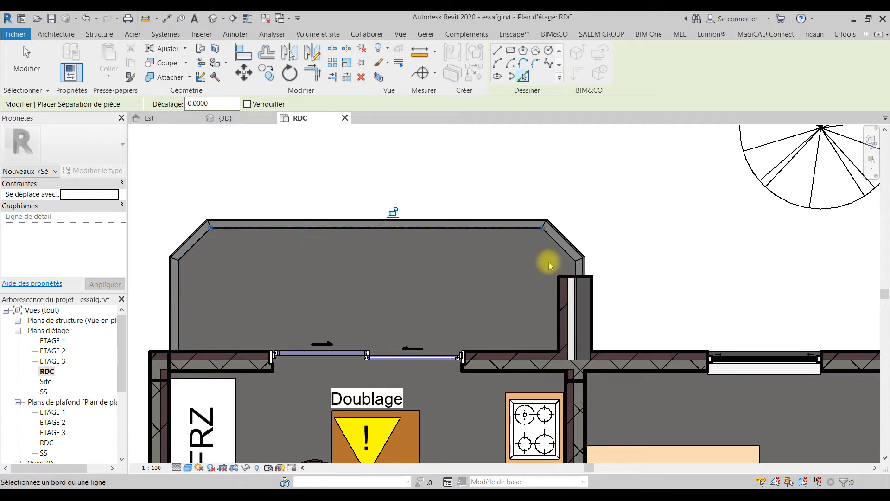
{"action": "left_click", "coordinate": [571, 256]}
Add picked separation lines along the balcony's short east edge and the house wall with the sliding door, closing the outline.
{"action": "scroll", "coordinate": [560, 307], "scroll_direction": "up", "scroll_amount": 2}
{"action": "scroll", "coordinate": [560, 306], "scroll_direction": "up", "scroll_amount": 1}
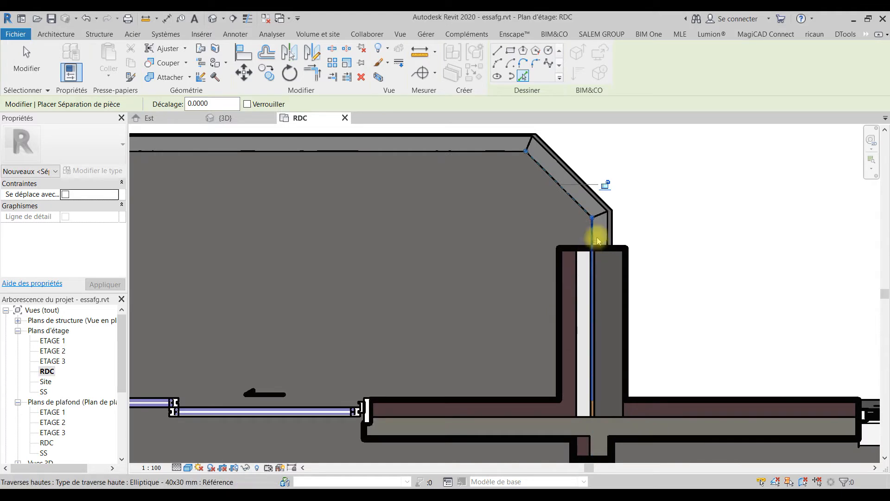
{"action": "left_click", "coordinate": [593, 235]}
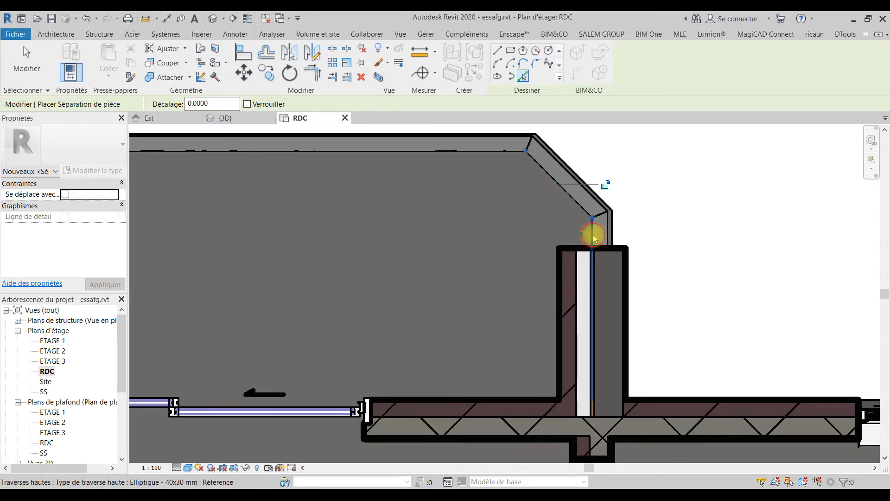
{"action": "scroll", "coordinate": [505, 297], "scroll_direction": "down", "scroll_amount": 2}
{"action": "middle_click_drag", "start_coordinate": [521, 300], "coordinate": [652, 293]}
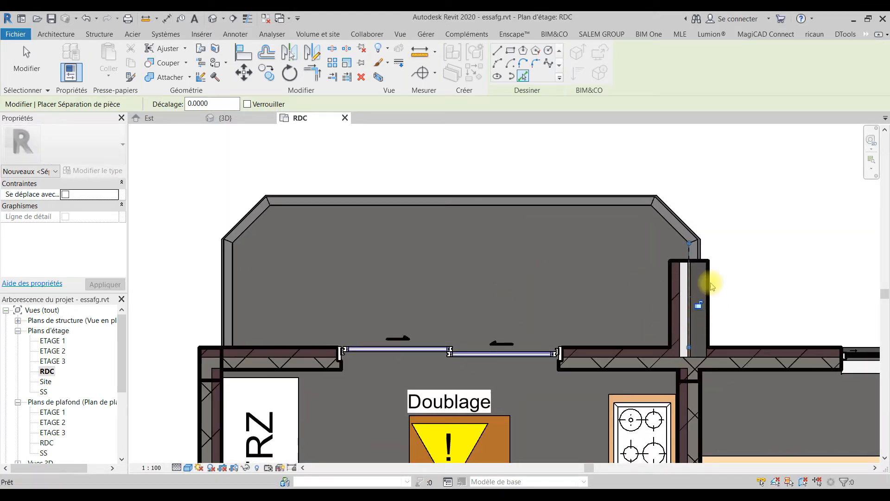
{"action": "left_click", "coordinate": [243, 352]}
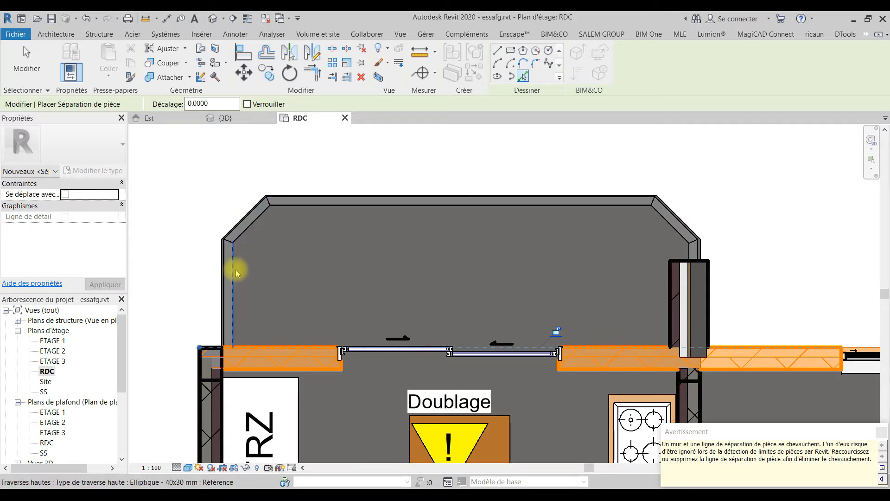
{"action": "key", "text": "Escape"}
{"action": "key", "text": "Escape"}
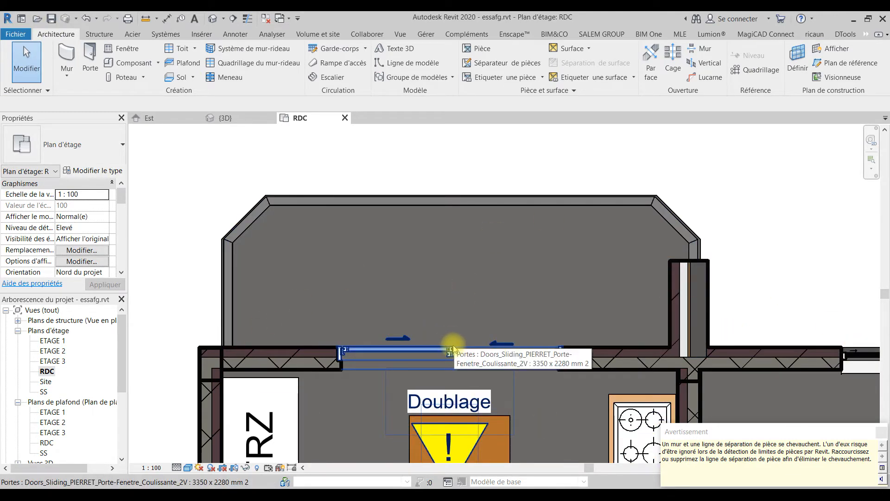
Place a room with its tag inside the enclosed balcony area.
{"action": "left_click", "coordinate": [483, 48]}
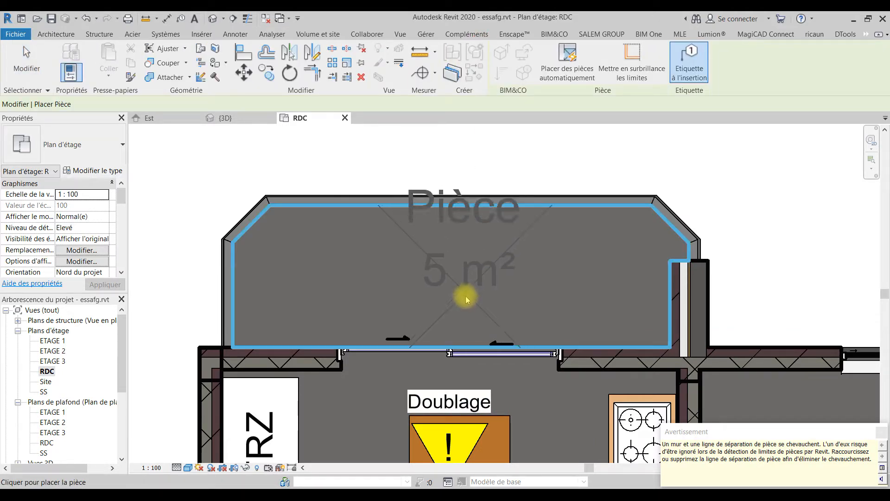
{"action": "left_click", "coordinate": [461, 326]}
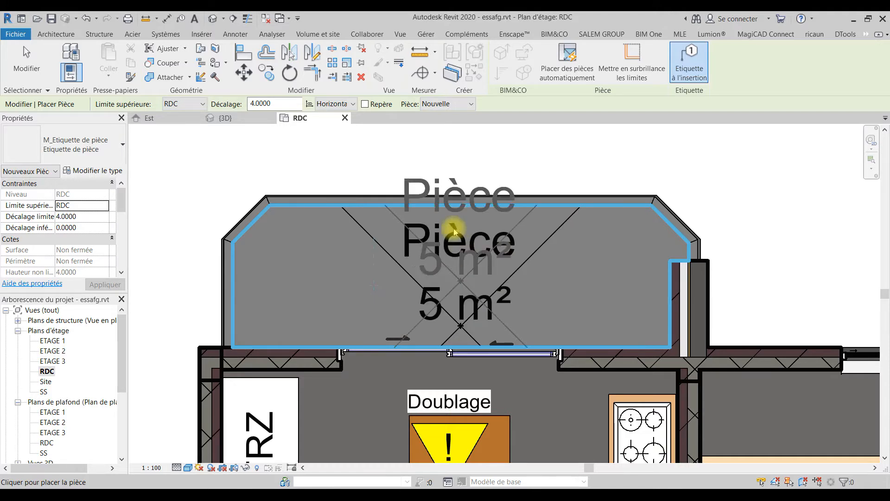
{"action": "key", "text": "Escape"}
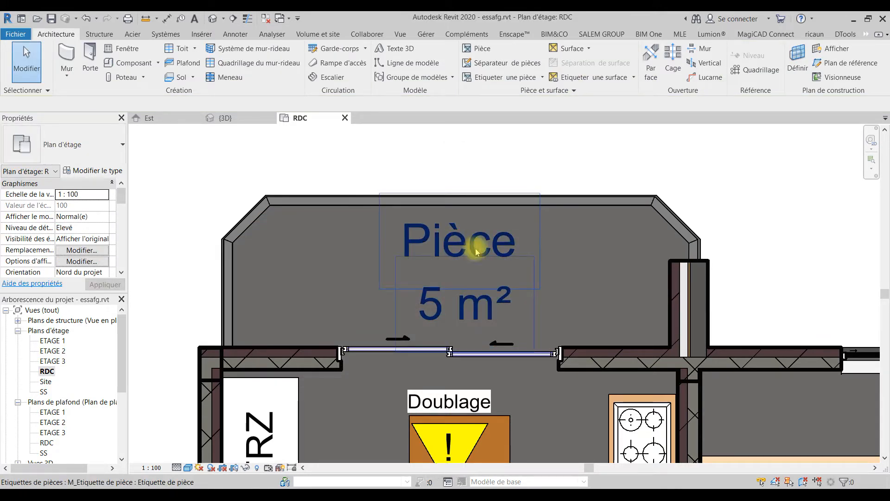
Rename the balcony room to BL1 through its tag.
{"action": "double_click", "coordinate": [469, 246]}
{"action": "double_click", "coordinate": [475, 245]}
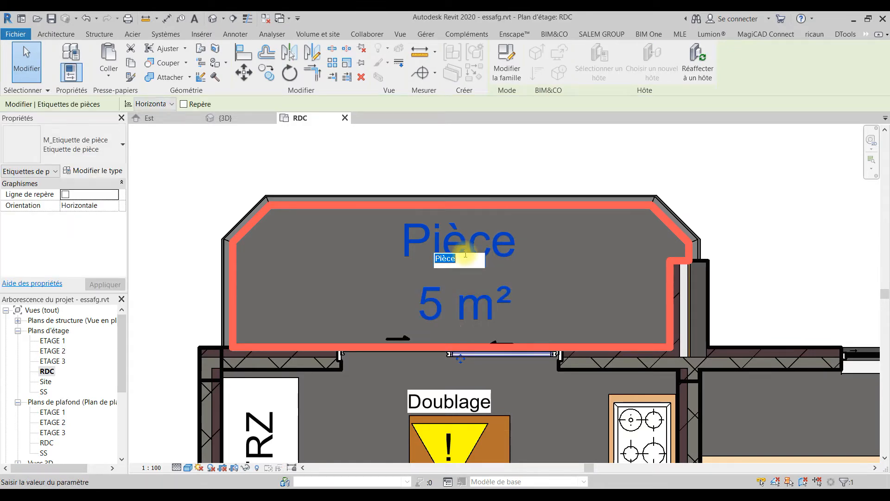
{"action": "type", "text": "bl"}
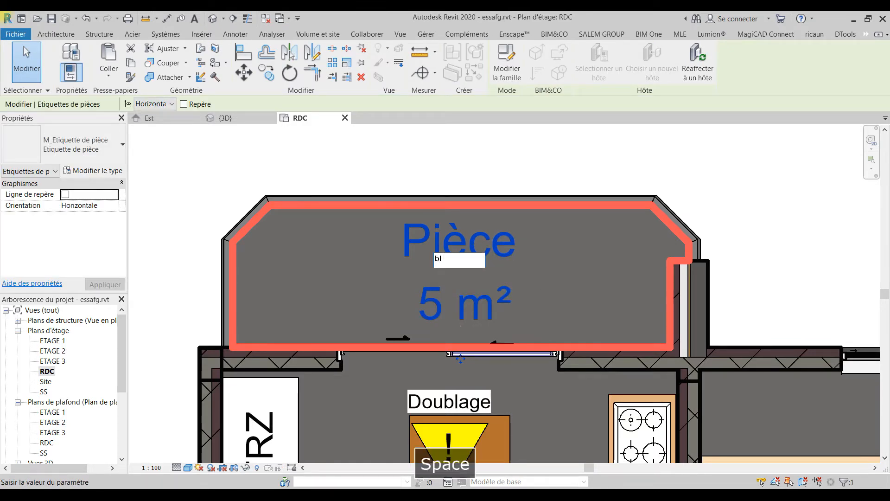
{"action": "key", "text": "BackSpace"}
{"action": "key", "text": "BackSpace"}
{"action": "key", "text": "Caps_Lock"}
{"action": "type", "text": "B"}
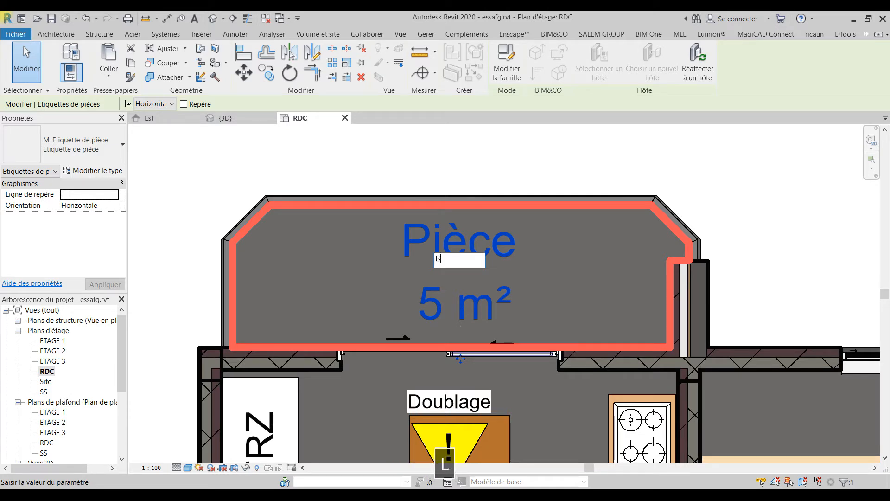
{"action": "type", "text": "L1"}
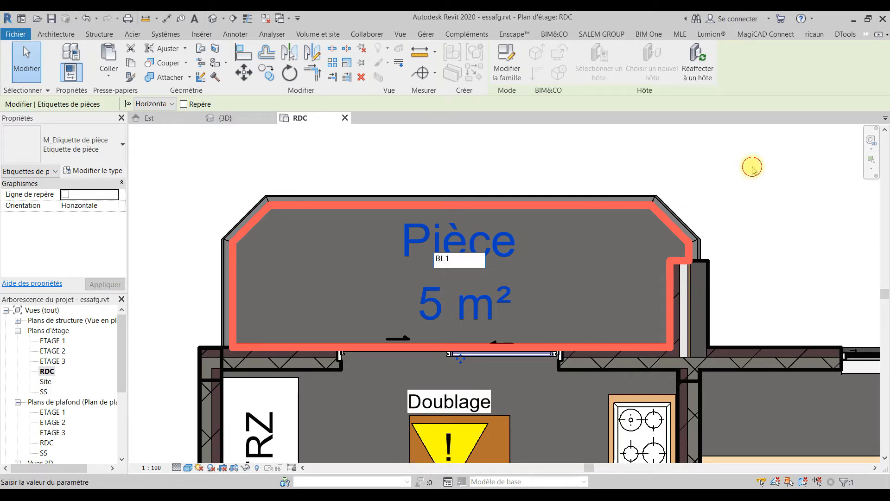
{"action": "left_click", "coordinate": [751, 165]}
Place a room with its tag in the open kitchen and living area south of the balcony.
{"action": "scroll", "coordinate": [709, 285], "scroll_direction": "down", "scroll_amount": 5}
{"action": "scroll", "coordinate": [455, 235], "scroll_direction": "up", "scroll_amount": 3}
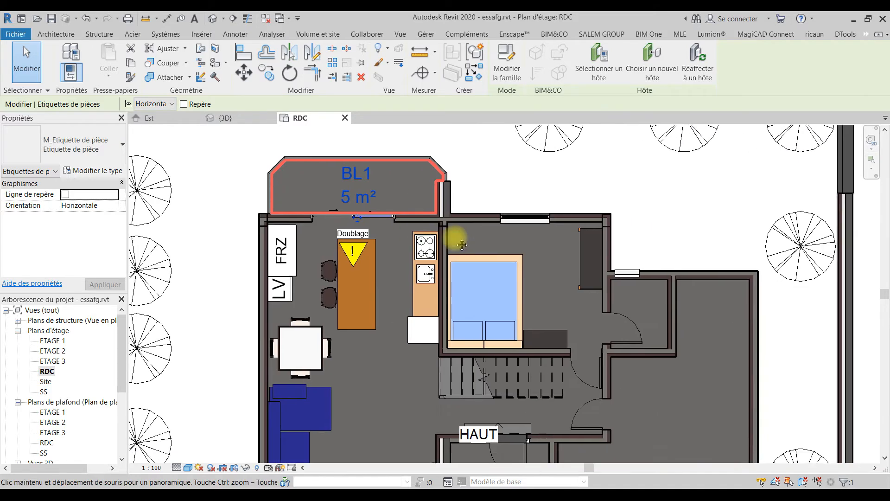
{"action": "key", "text": "Escape"}
{"action": "middle_click_drag", "start_coordinate": [411, 336], "coordinate": [359, 311]}
{"action": "scroll", "coordinate": [397, 310], "scroll_direction": "down", "scroll_amount": 3}
{"action": "key", "text": "Escape"}
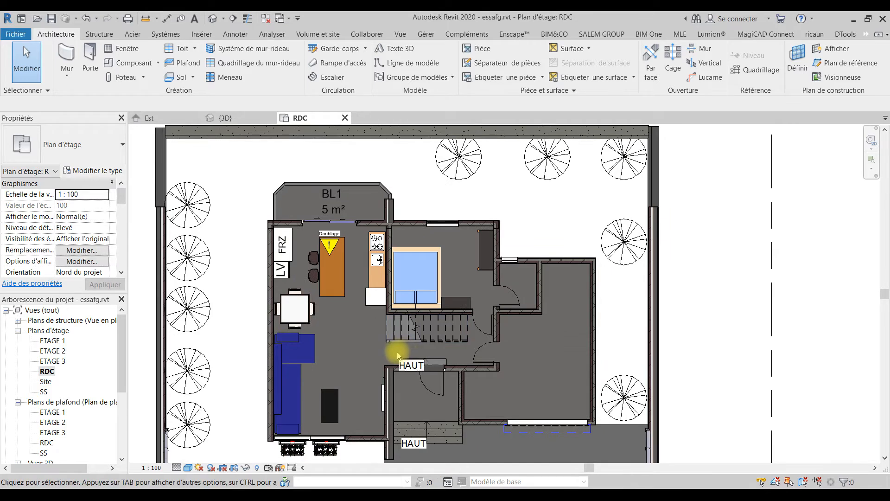
{"action": "left_click", "coordinate": [482, 49]}
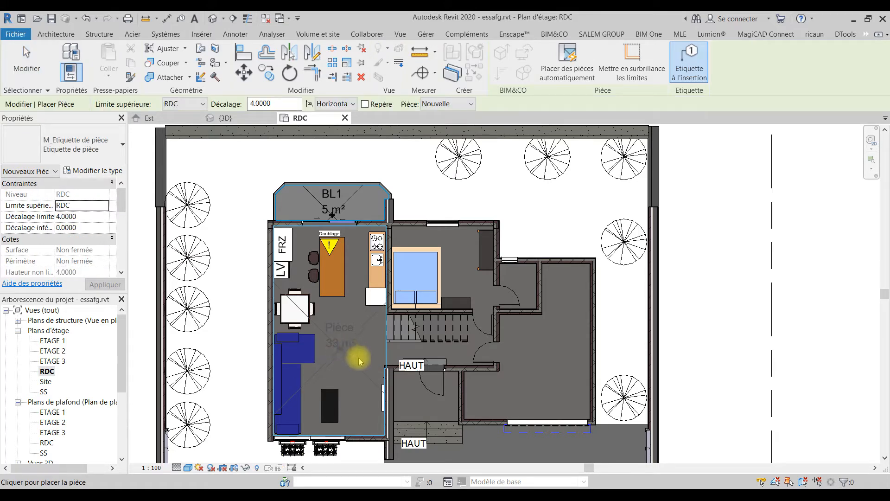
{"action": "left_click", "coordinate": [347, 351]}
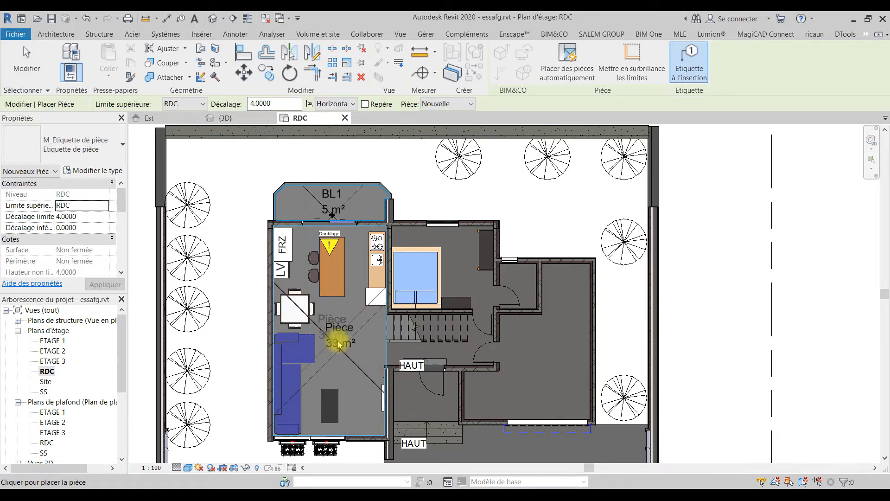
Rename the open kitchen and living room to SEJOUR through its tag.
{"action": "scroll", "coordinate": [339, 345], "scroll_direction": "up", "scroll_amount": 3}
{"action": "key", "text": "Escape"}
{"action": "key", "text": "Escape"}
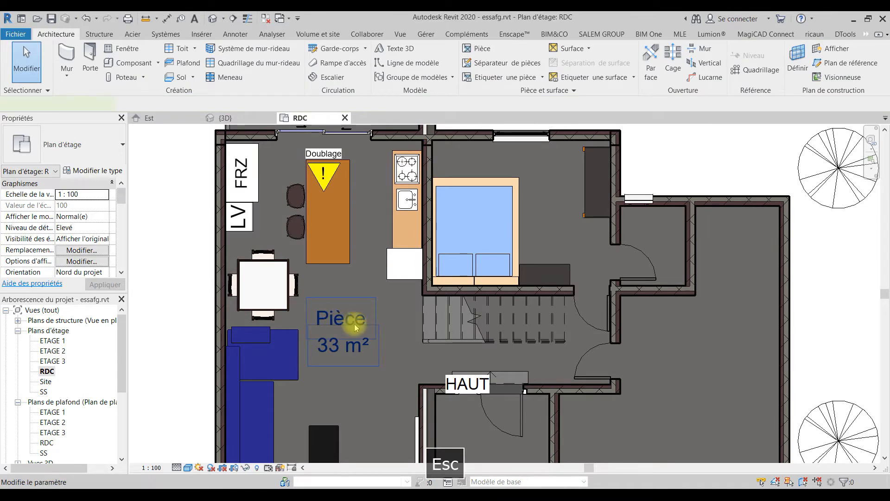
{"action": "left_click", "coordinate": [355, 325]}
{"action": "left_click", "coordinate": [343, 321]}
{"action": "type", "text": "SEJOUR"}
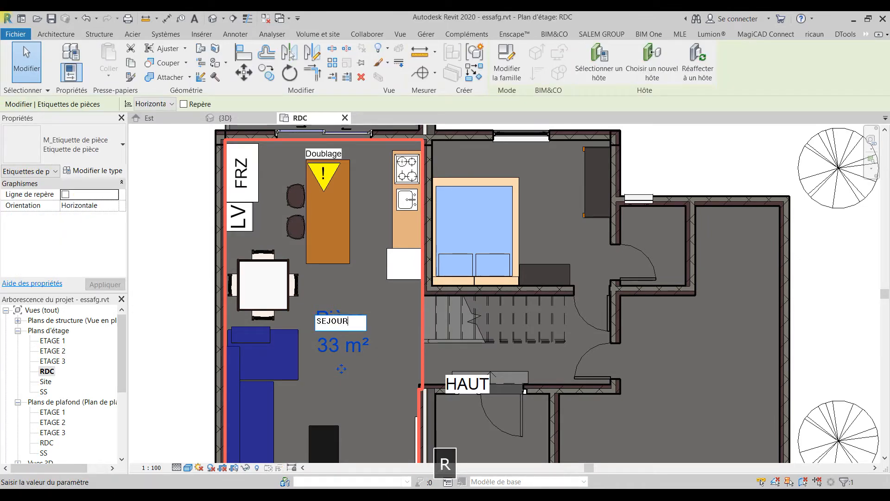
{"action": "left_click", "coordinate": [314, 286]}
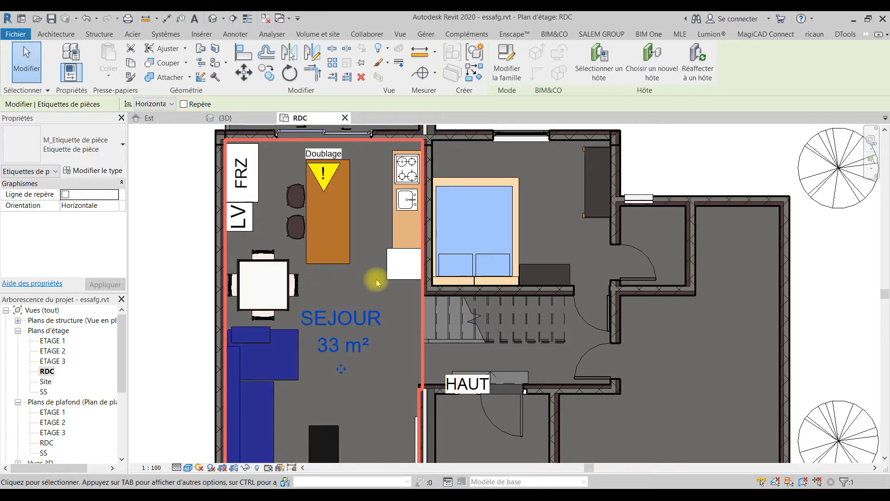
{"action": "scroll", "coordinate": [374, 280], "scroll_direction": "down", "scroll_amount": 2}
{"action": "middle_click_drag", "start_coordinate": [348, 308], "coordinate": [311, 335]}
{"action": "key", "text": "Escape"}
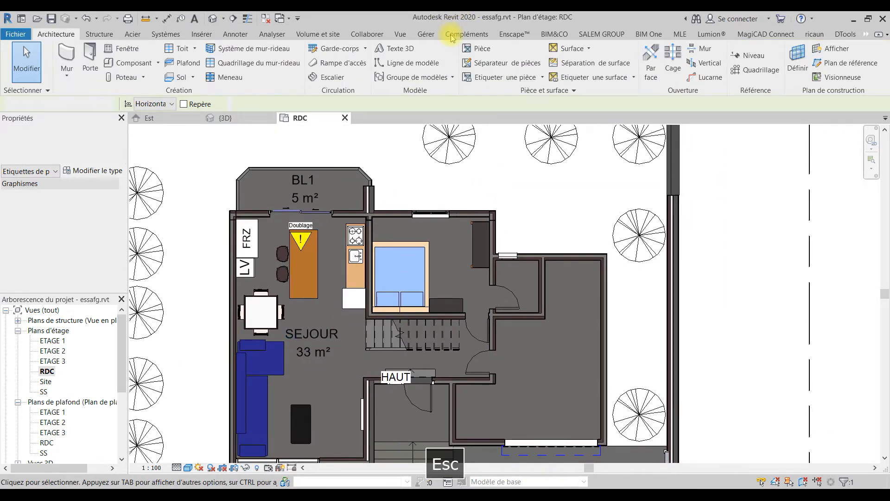
Place rooms with tags in the large L-shaped east room, the bedroom and the stair hallway.
{"action": "left_click", "coordinate": [480, 49]}
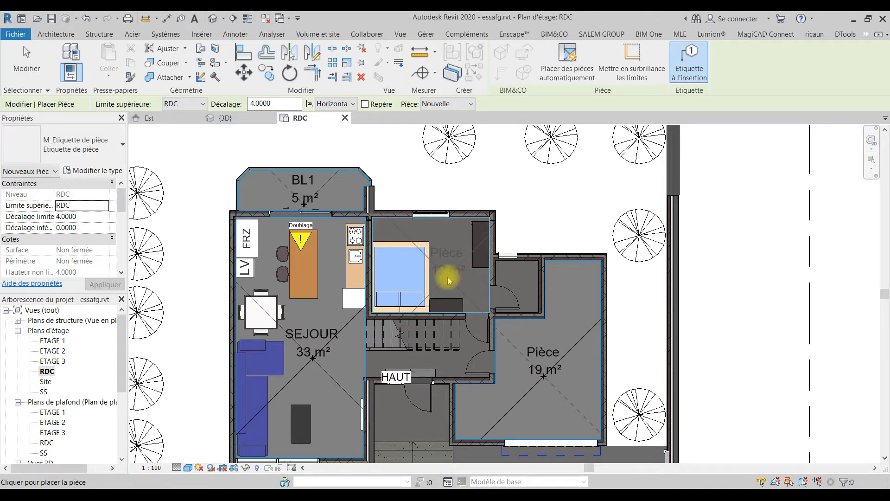
{"action": "left_click", "coordinate": [449, 281]}
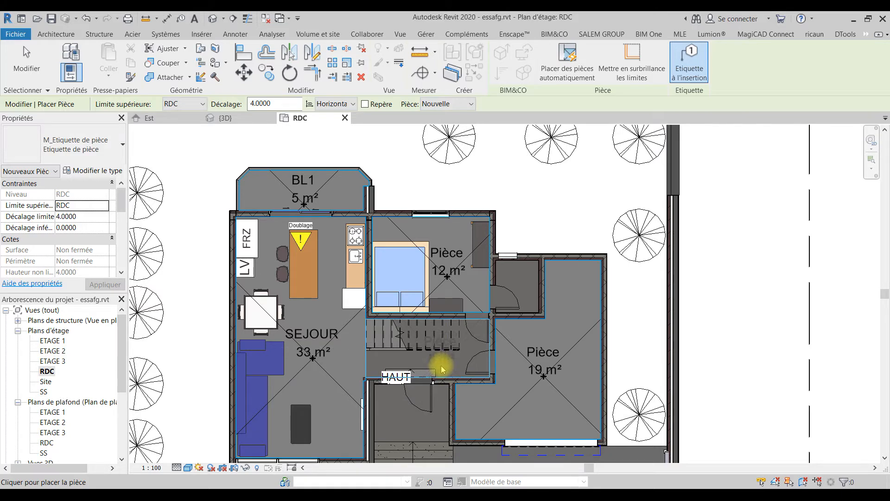
{"action": "left_click", "coordinate": [443, 373]}
{"action": "middle_click_drag", "start_coordinate": [469, 399], "coordinate": [504, 312]}
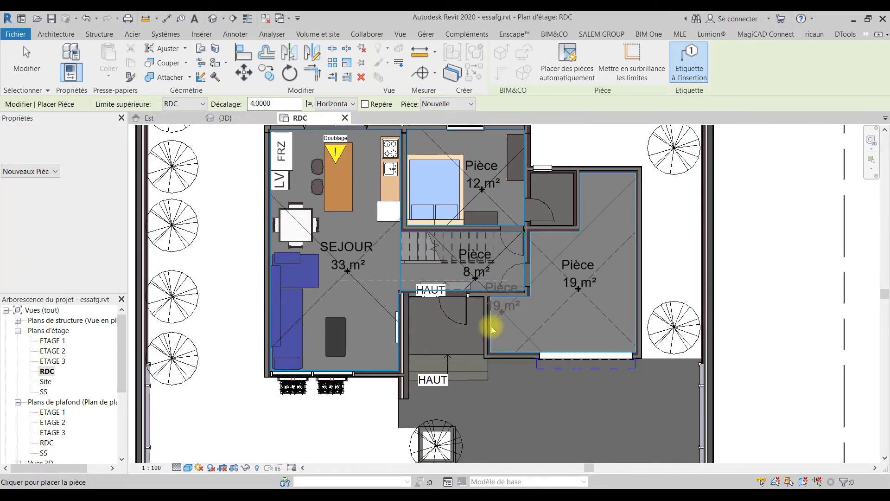
{"action": "scroll", "coordinate": [446, 333], "scroll_direction": "up", "scroll_amount": 5}
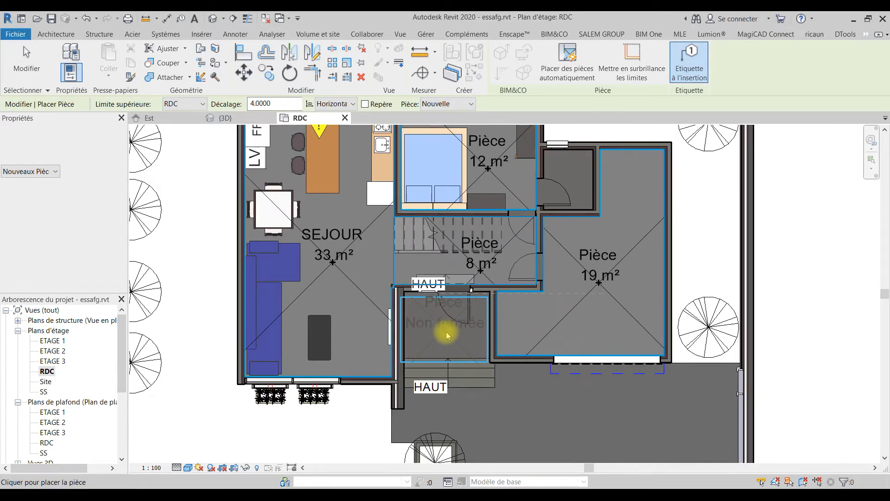
{"action": "key", "text": "Escape"}
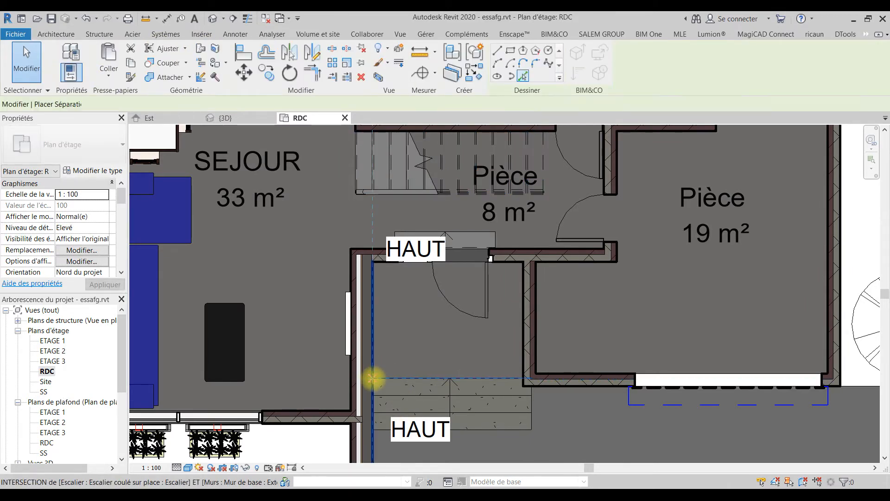
Draw a room separation line about 2.42 m long across the entrance porch along the top stair edge, between the side walls.
{"action": "left_click", "coordinate": [372, 378]}
{"action": "left_click", "coordinate": [524, 378]}
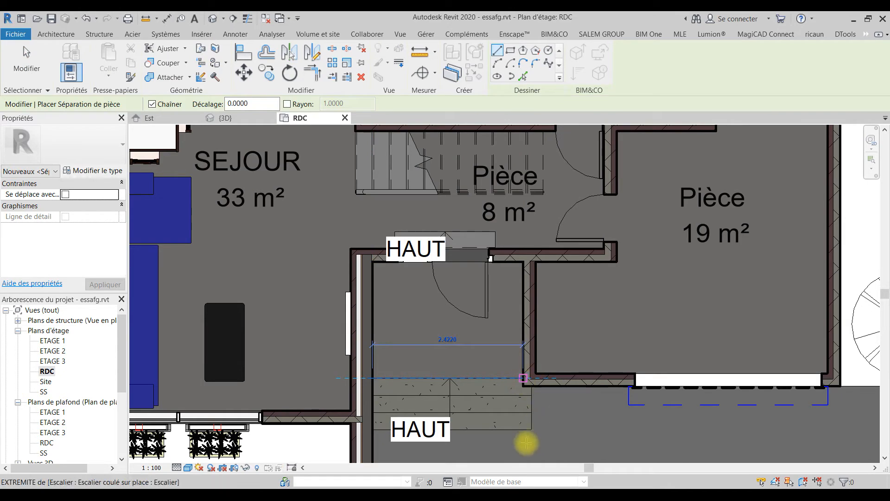
{"action": "key", "text": "Escape"}
{"action": "key", "text": "Escape"}
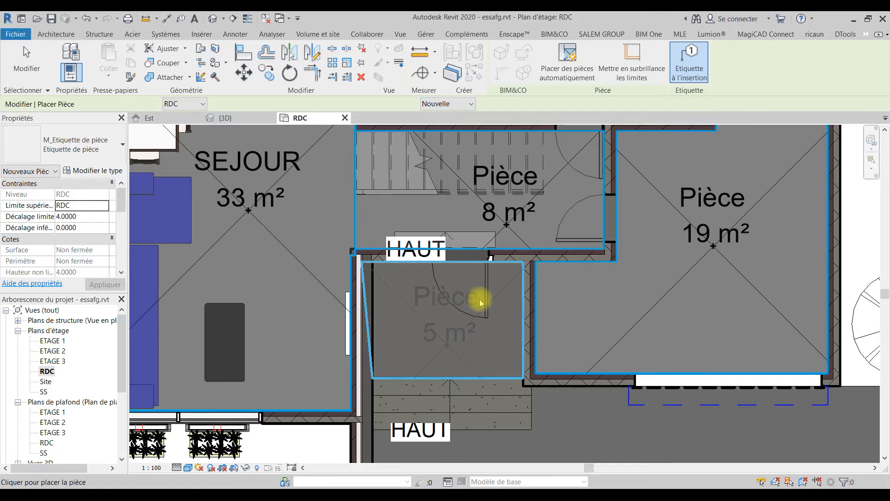
Place a room with its tag inside the enclosed entrance porch and rename it to PS.
{"action": "left_click", "coordinate": [423, 324]}
{"action": "key", "text": "Escape"}
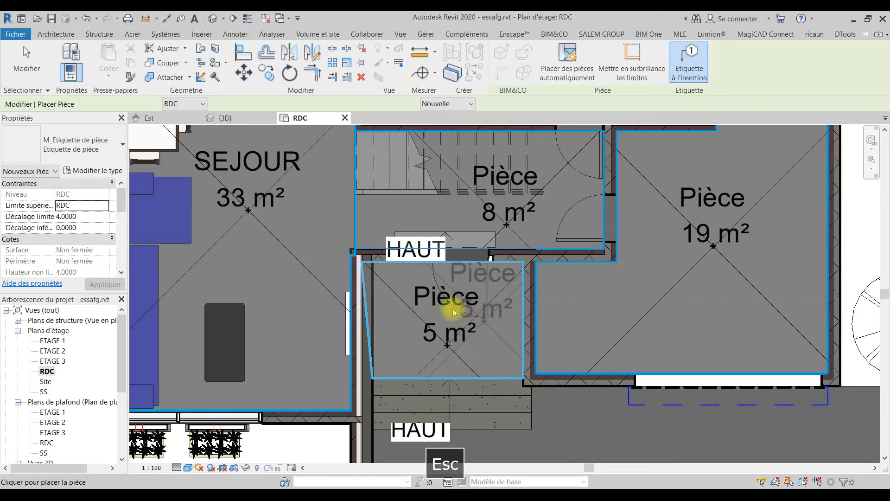
{"action": "left_click", "coordinate": [423, 299]}
{"action": "left_click", "coordinate": [462, 301]}
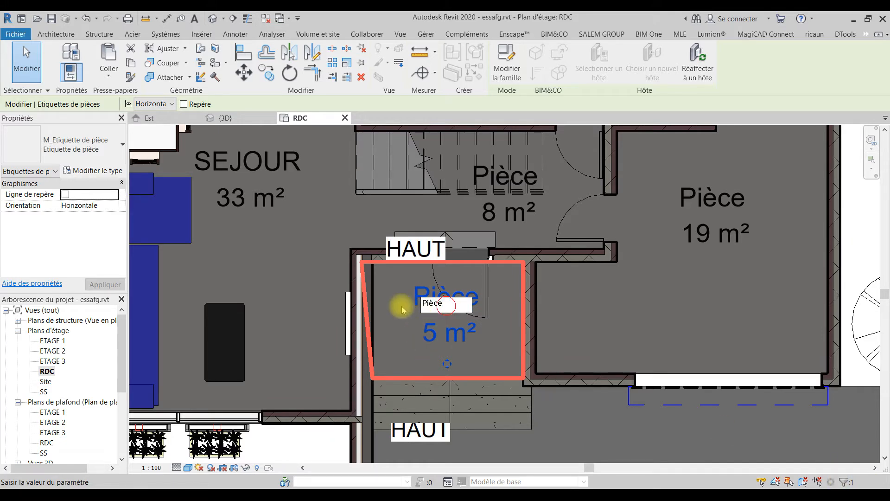
{"action": "left_click_drag", "start_coordinate": [448, 304], "coordinate": [416, 302]}
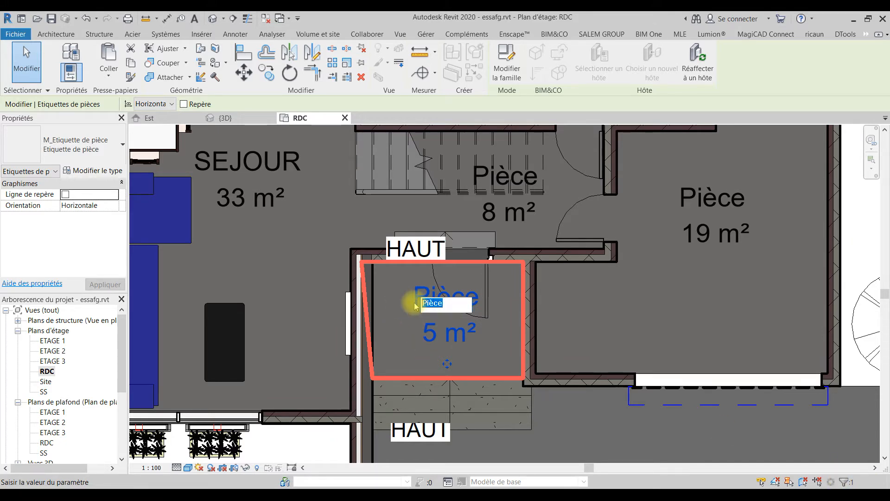
{"action": "type", "text": "PS"}
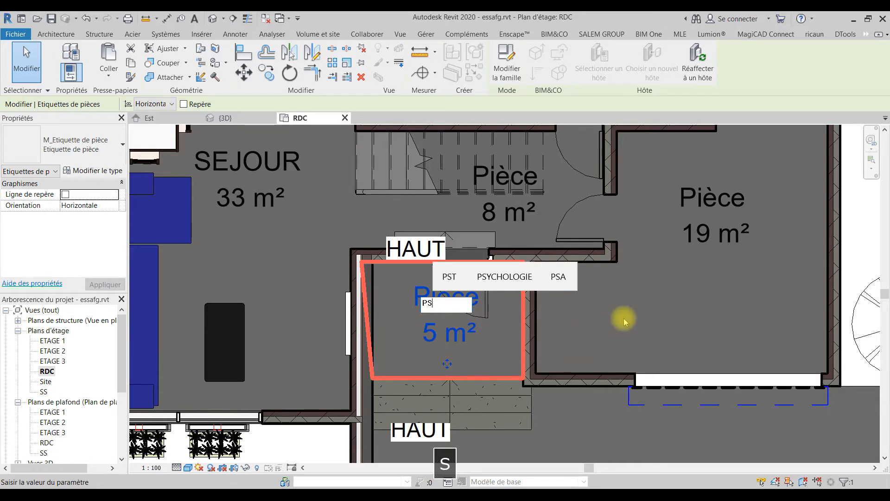
{"action": "left_click", "coordinate": [624, 321]}
Rename the large L-shaped room on the east side to GR through its tag.
{"action": "scroll", "coordinate": [619, 315], "scroll_direction": "down", "scroll_amount": 4}
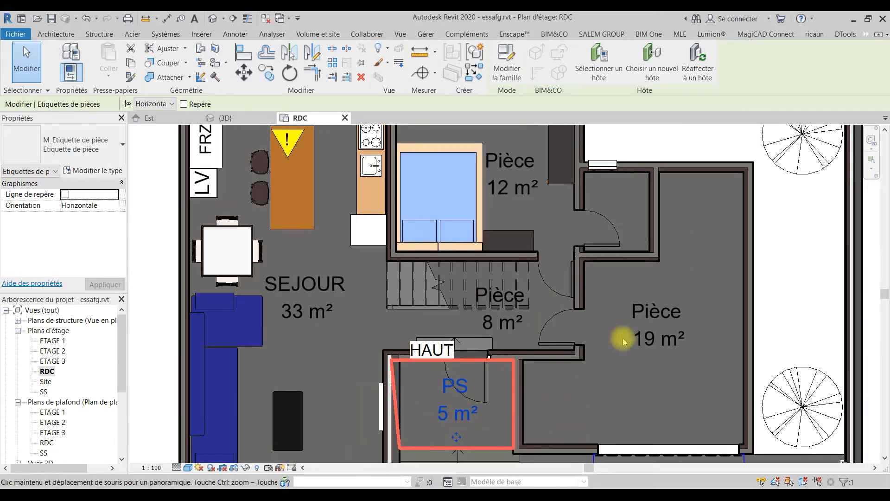
{"action": "left_click", "coordinate": [649, 313]}
{"action": "left_click", "coordinate": [652, 309]}
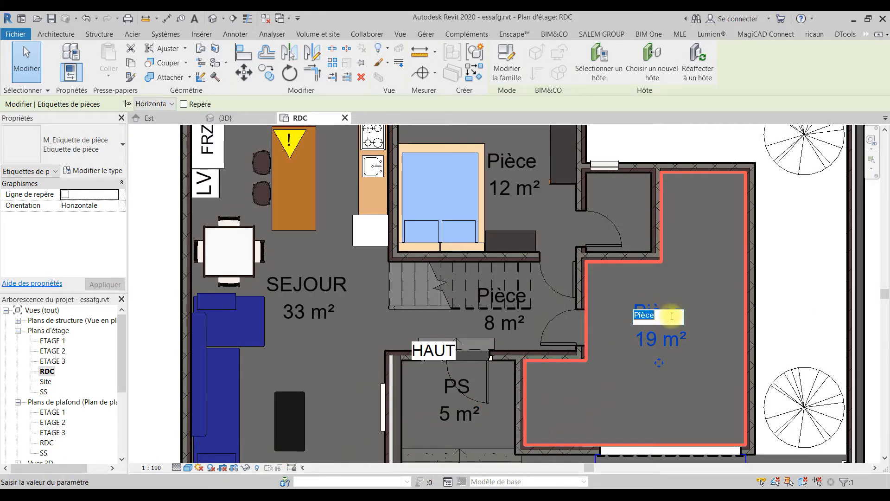
{"action": "type", "text": "GR"}
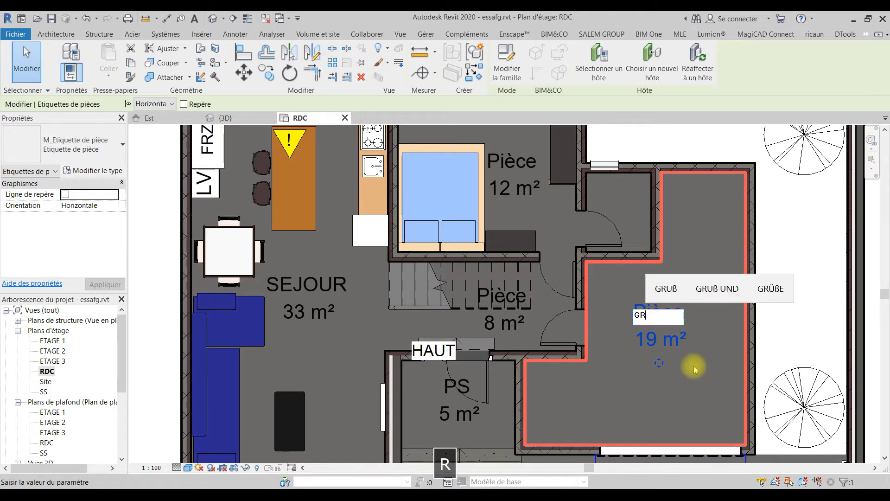
{"action": "left_click", "coordinate": [619, 320]}
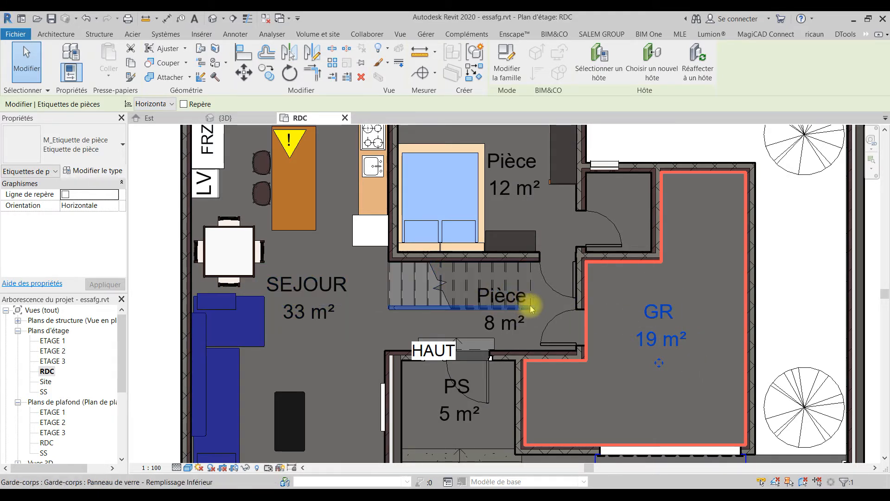
Rename the stair hallway room to CL through its tag.
{"action": "left_click", "coordinate": [503, 324]}
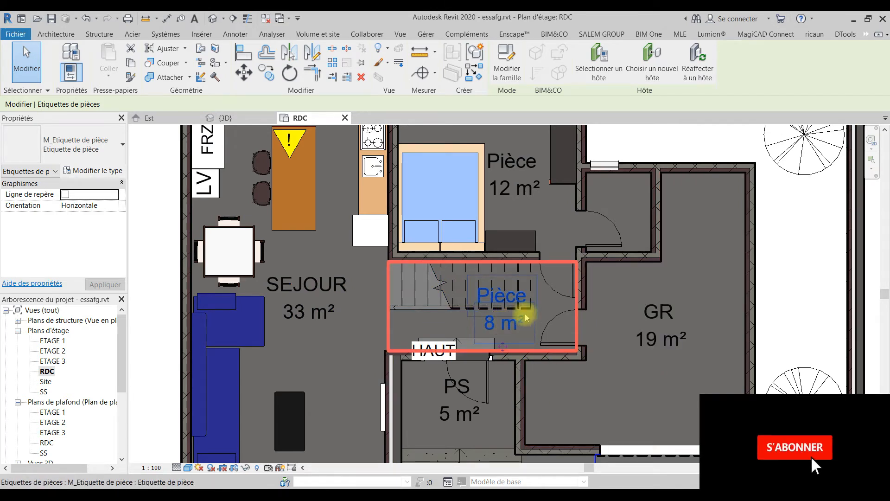
{"action": "left_click", "coordinate": [511, 298]}
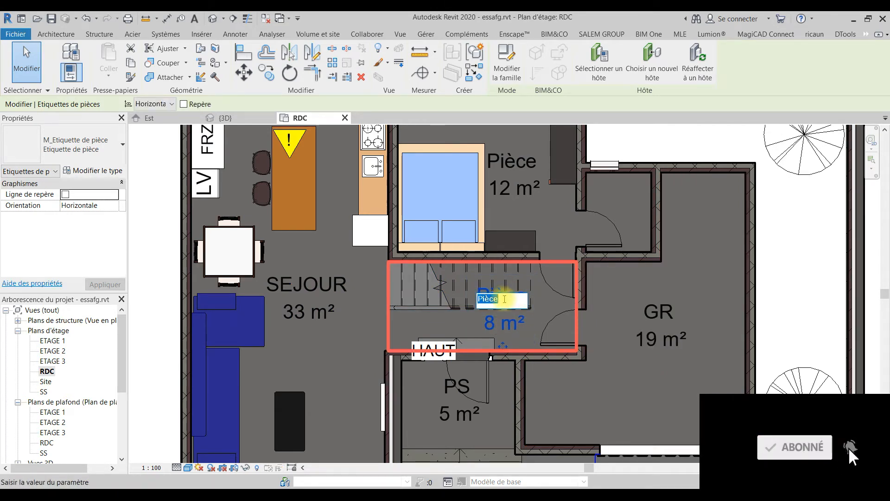
{"action": "type", "text": "CL"}
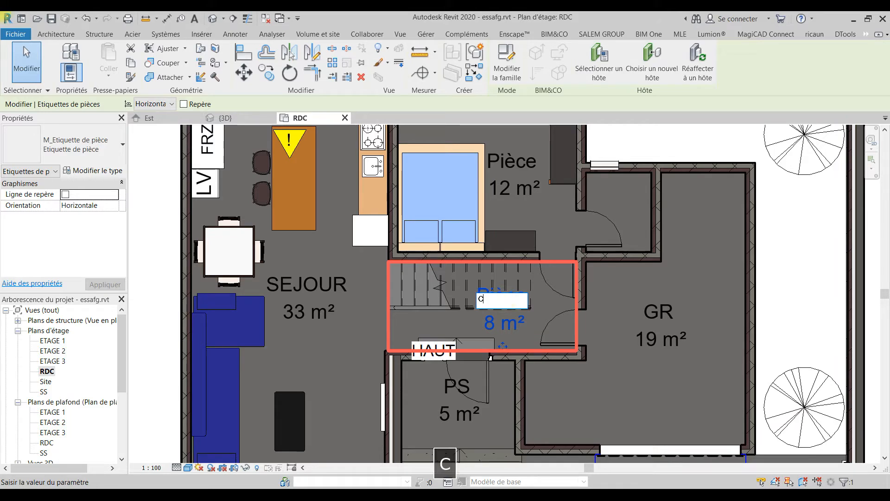
{"action": "key", "text": "Return"}
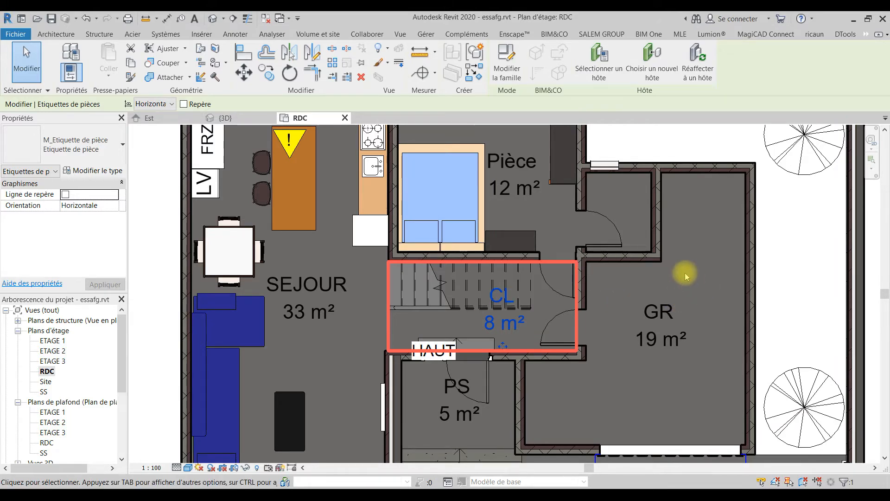
Rename the bedroom to CH through its tag.
{"action": "scroll", "coordinate": [686, 376], "scroll_direction": "up", "scroll_amount": 5, "text": "ctrl"}
{"action": "left_click", "coordinate": [510, 274]}
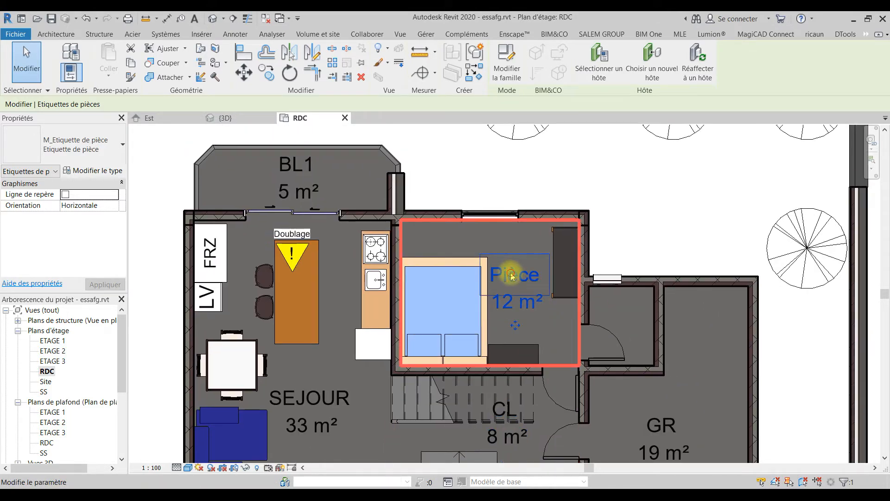
{"action": "type", "text": "CH"}
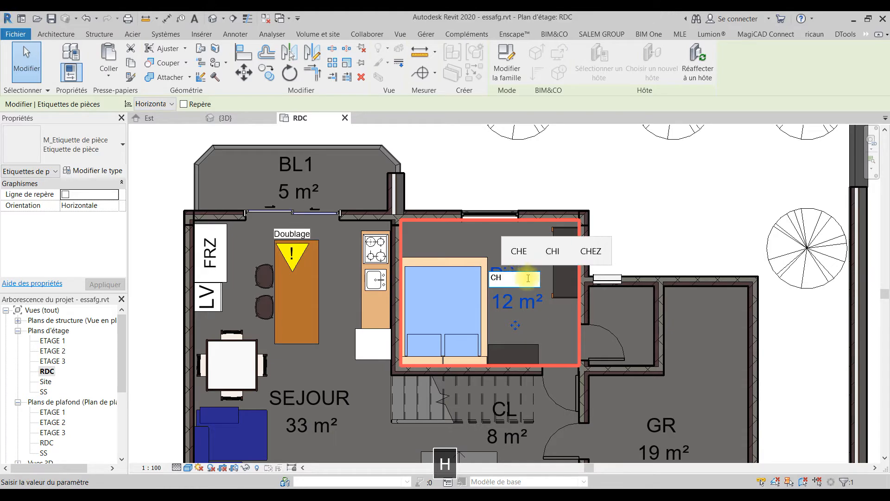
{"action": "key", "text": "Return"}
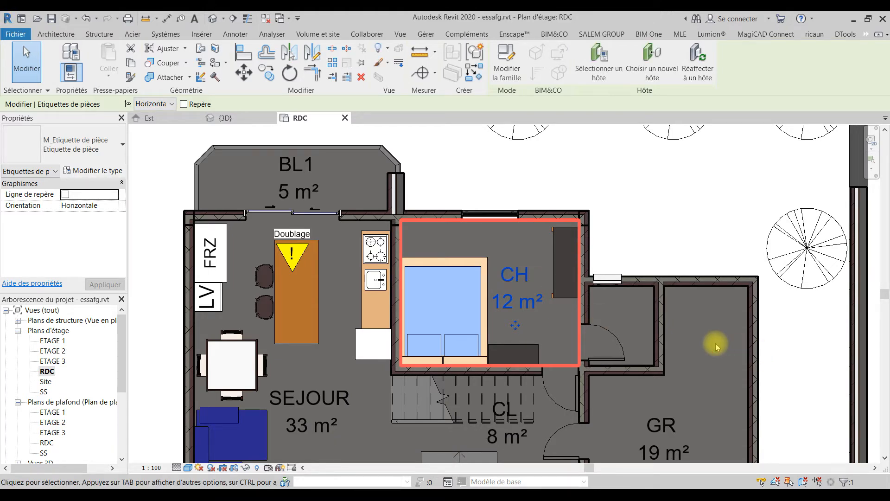
{"action": "left_click", "coordinate": [748, 375]}
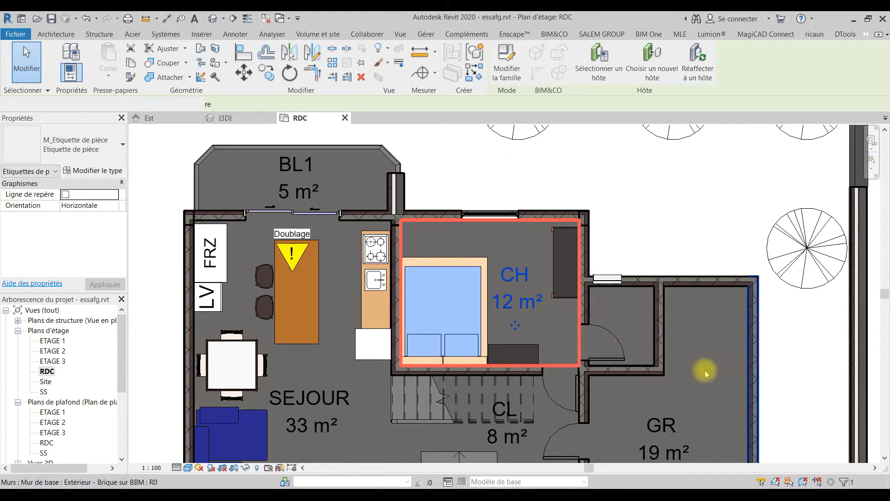
{"action": "key", "text": "Escape"}
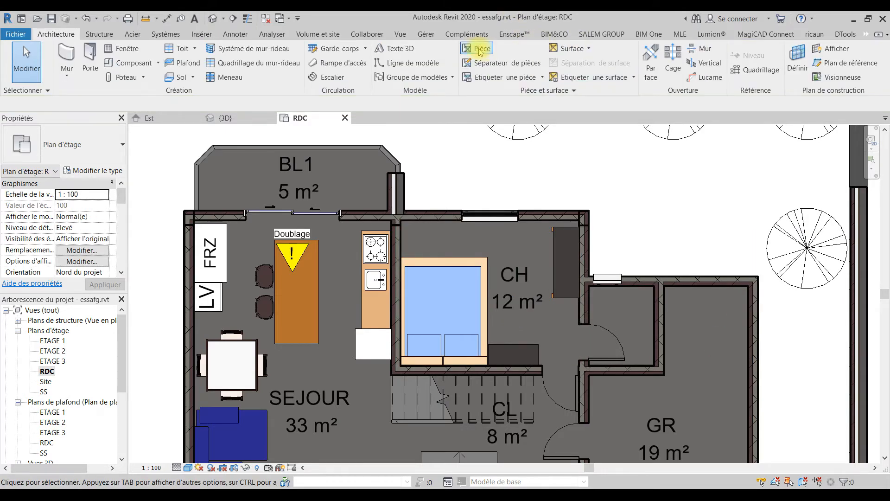
Place a room with its tag in the small enclosed space east of the bedroom.
{"action": "left_click", "coordinate": [478, 48]}
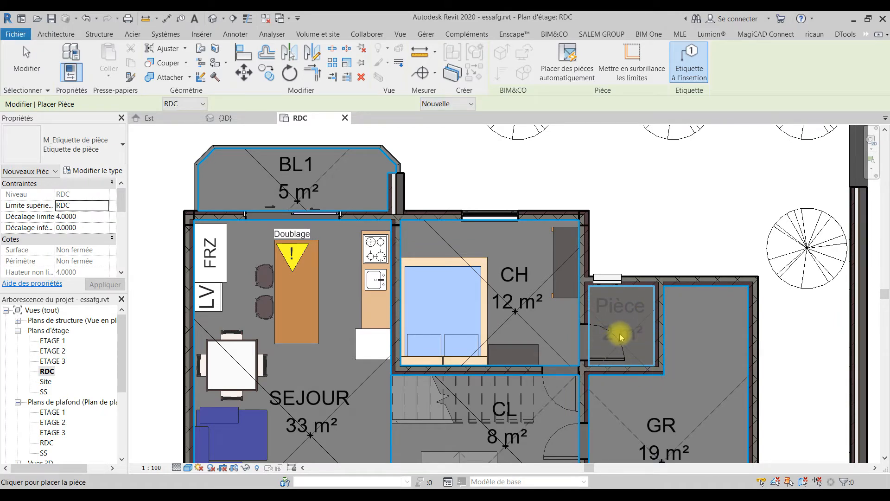
{"action": "left_click", "coordinate": [622, 337]}
{"action": "key", "text": "Escape"}
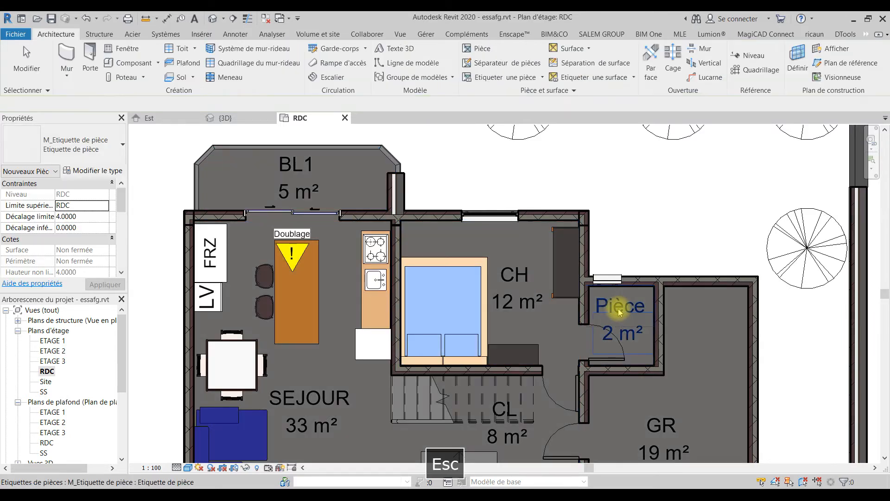
Rename the small room east of the bedroom to TL through its tag.
{"action": "left_click", "coordinate": [620, 312]}
{"action": "left_click", "coordinate": [623, 308]}
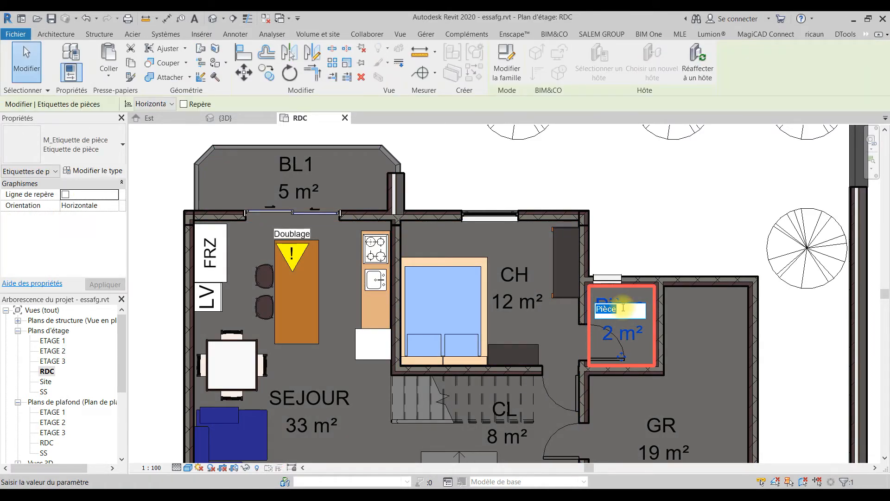
{"action": "type", "text": "TL"}
{"action": "left_click", "coordinate": [698, 220]}
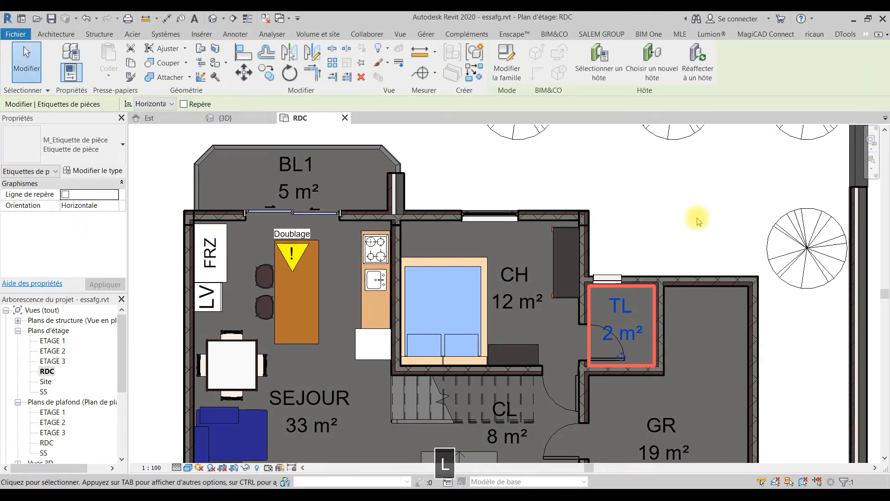
{"action": "scroll", "coordinate": [695, 358], "scroll_direction": "down", "scroll_amount": 4}
{"action": "key", "text": "Escape"}
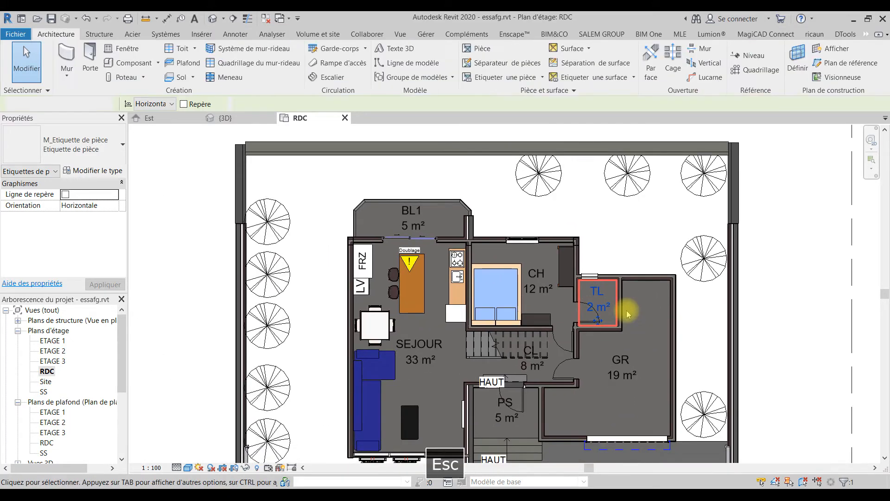
{"action": "key", "text": "Escape"}
Examine the SEJOUR room tag's type properties, including the volume display option and the leader arrowhead choices.
{"action": "middle_click_drag", "start_coordinate": [644, 342], "coordinate": [619, 286]}
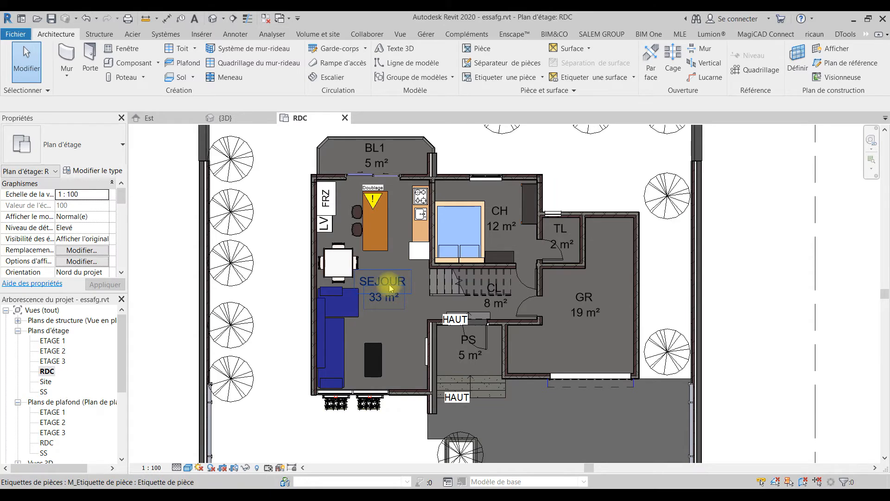
{"action": "left_click", "coordinate": [391, 292]}
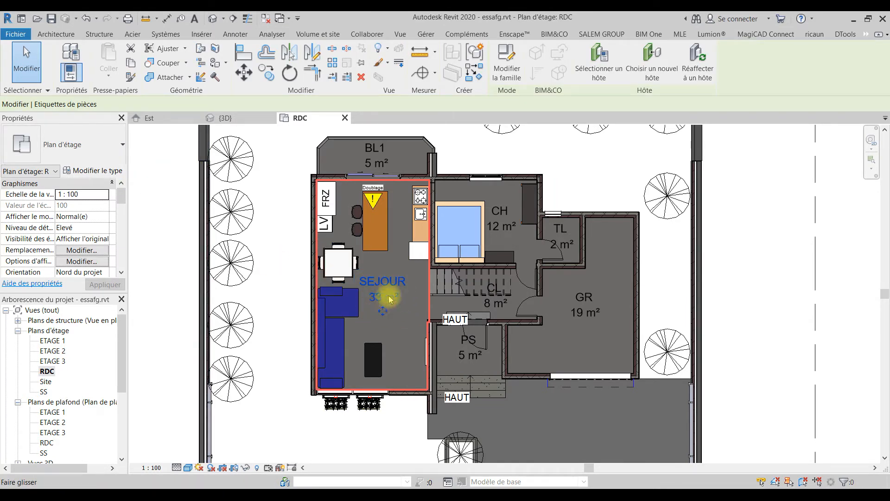
{"action": "left_click", "coordinate": [398, 285]}
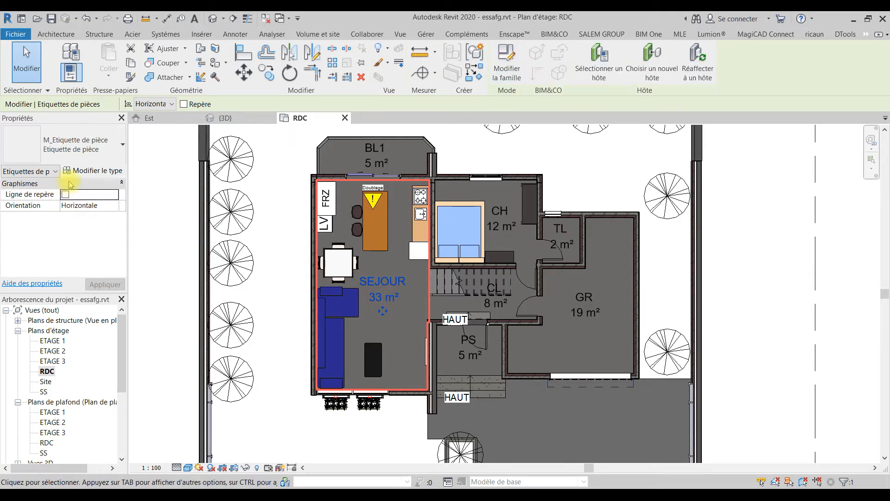
{"action": "left_click", "coordinate": [89, 171]}
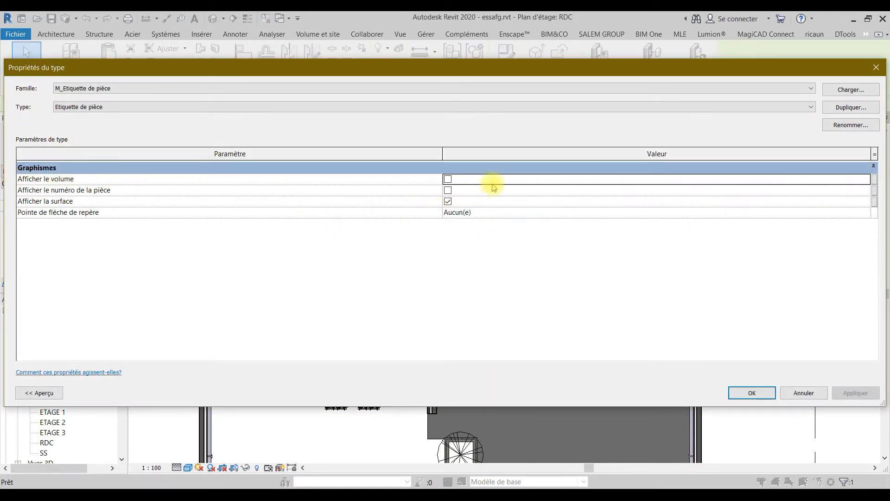
{"action": "left_click", "coordinate": [448, 179]}
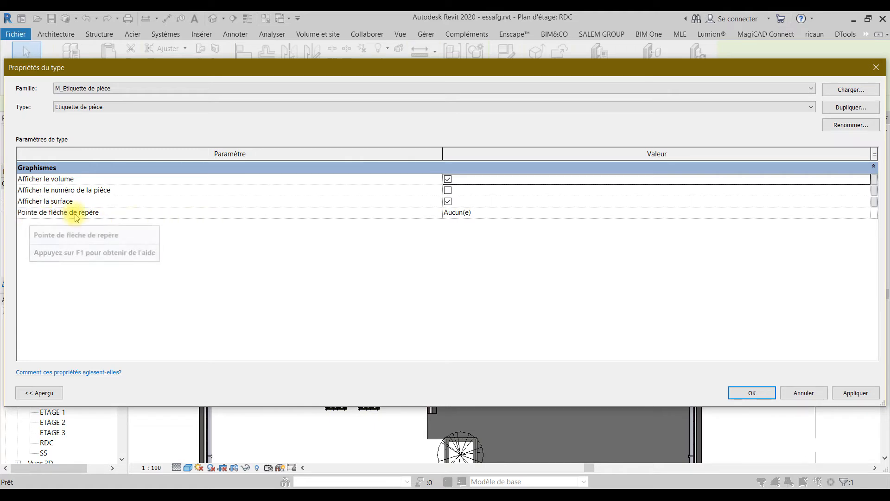
{"action": "left_click", "coordinate": [561, 214]}
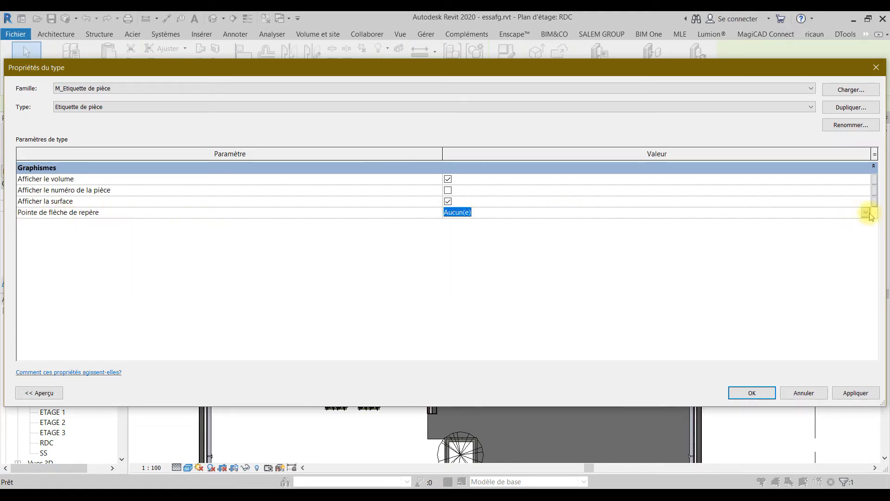
{"action": "left_click", "coordinate": [866, 213]}
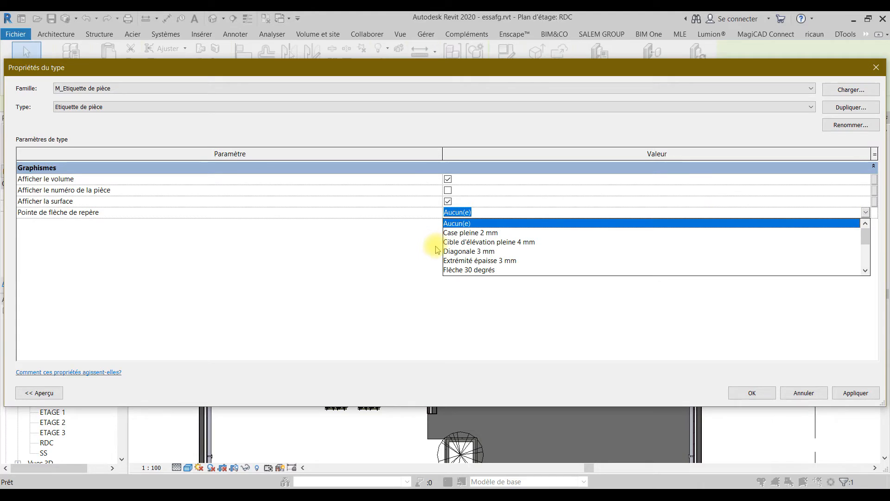
{"action": "left_click", "coordinate": [342, 274]}
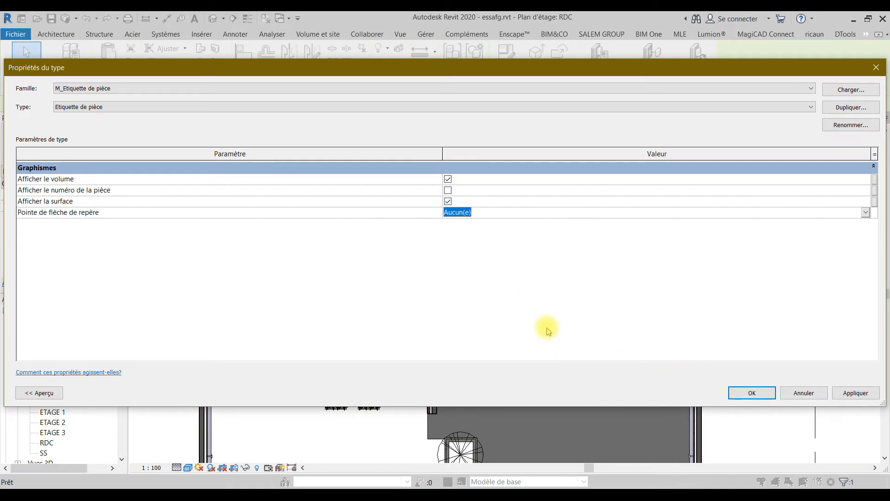
{"action": "left_click", "coordinate": [447, 179]}
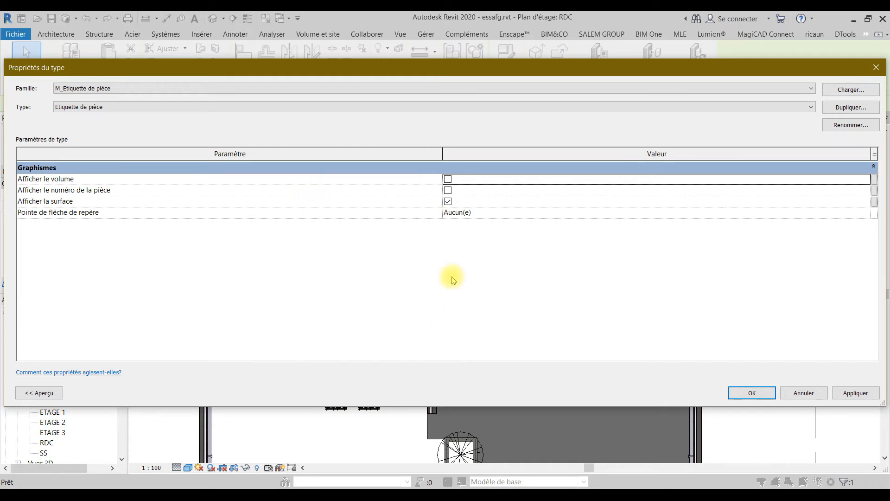
{"action": "left_click", "coordinate": [761, 385]}
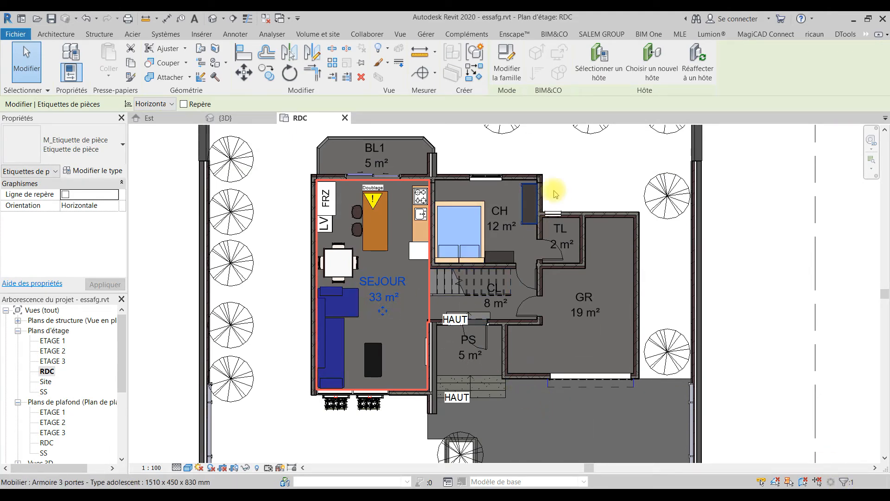
{"action": "left_click", "coordinate": [577, 178]}
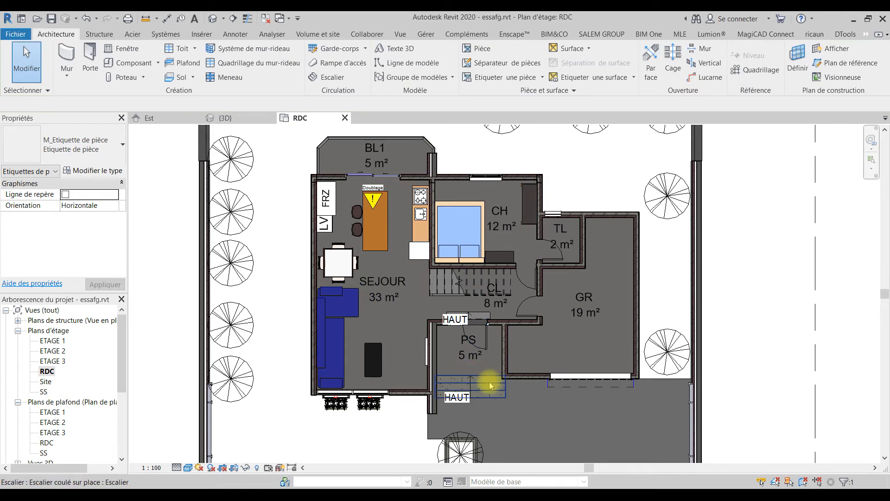
Open the colour scheme settings for rooms and areas and bring up the existing schemes of the Espaces category.
{"action": "middle_click_drag", "start_coordinate": [548, 286], "coordinate": [526, 299]}
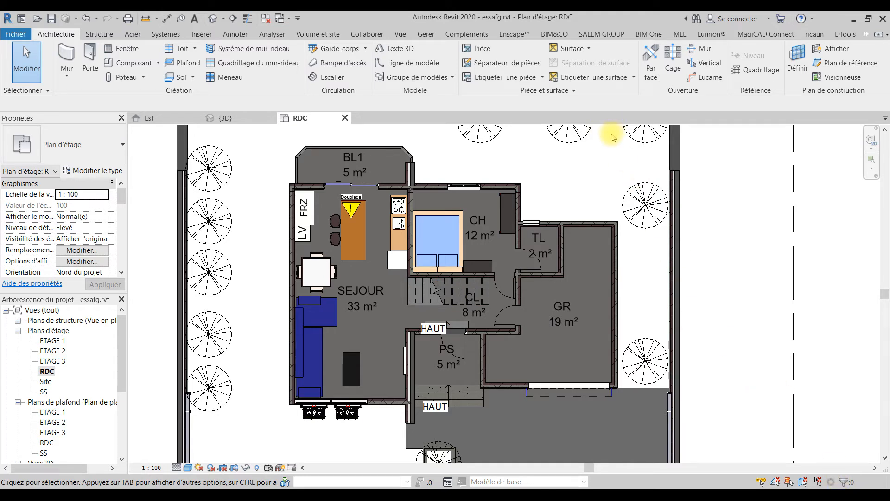
{"action": "left_click", "coordinate": [547, 92]}
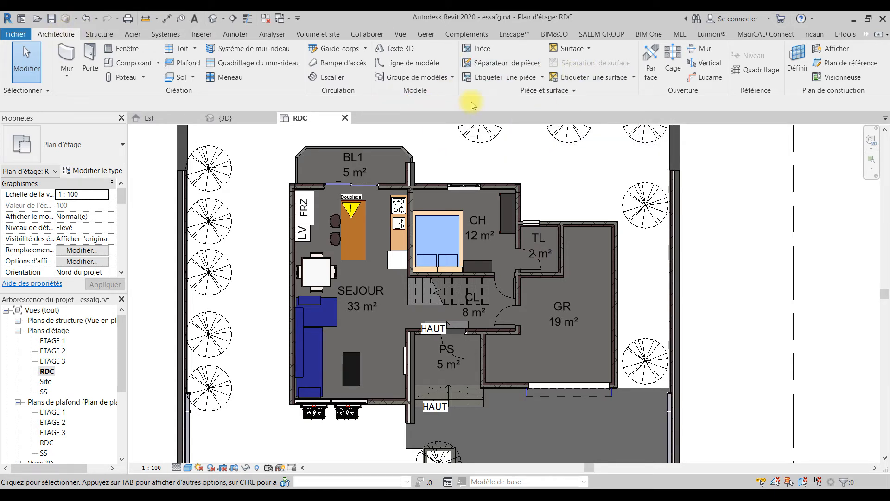
{"action": "left_click", "coordinate": [565, 92]}
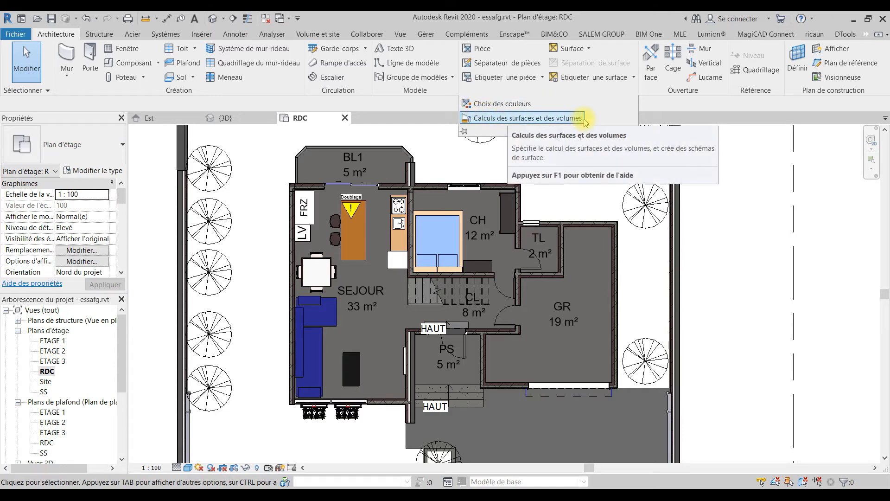
{"action": "left_click", "coordinate": [510, 106]}
{"action": "left_click", "coordinate": [512, 105]}
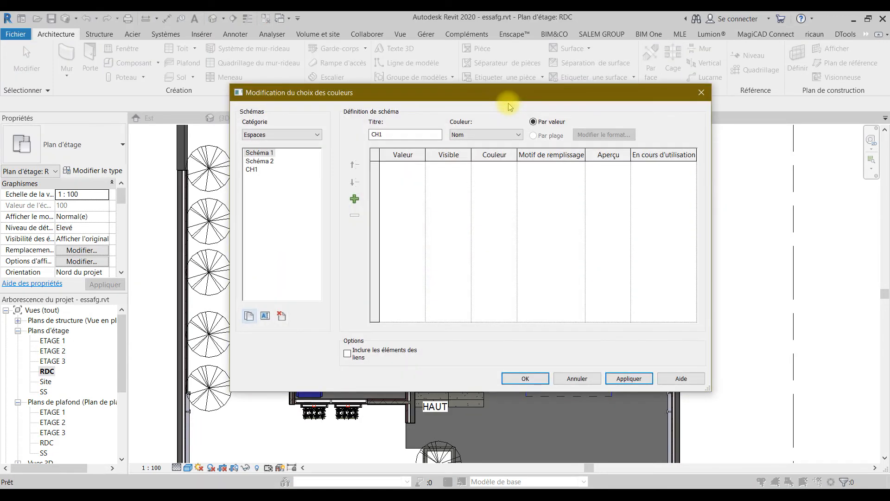
{"action": "left_click_drag", "start_coordinate": [338, 95], "coordinate": [405, 114]}
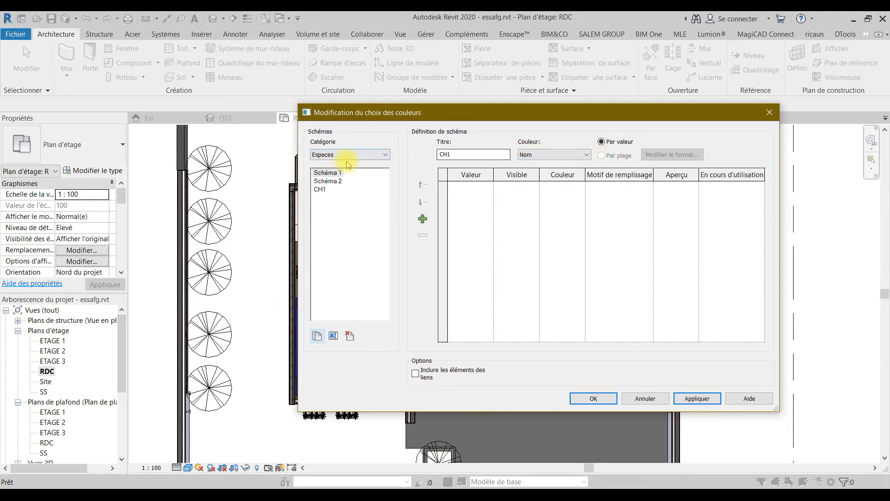
{"action": "left_click", "coordinate": [351, 217]}
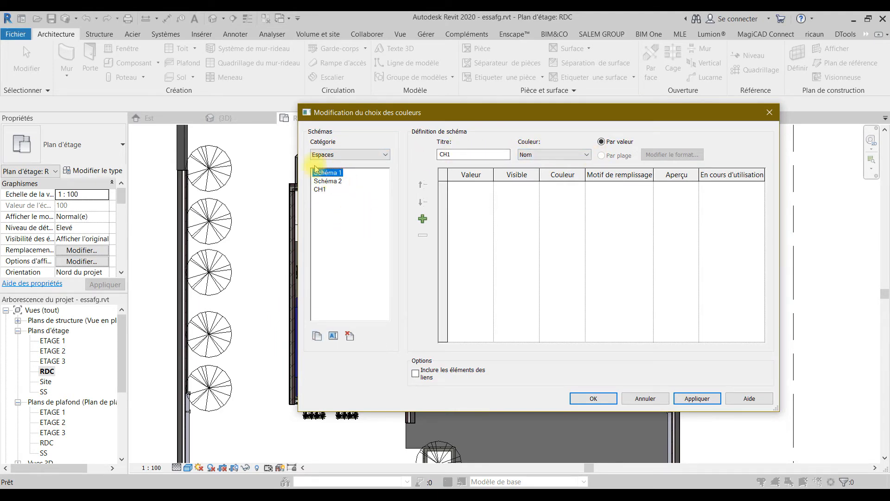
Delete the colour schemes CH1 and Schéma 2 from the Espaces category.
{"action": "left_click", "coordinate": [325, 190]}
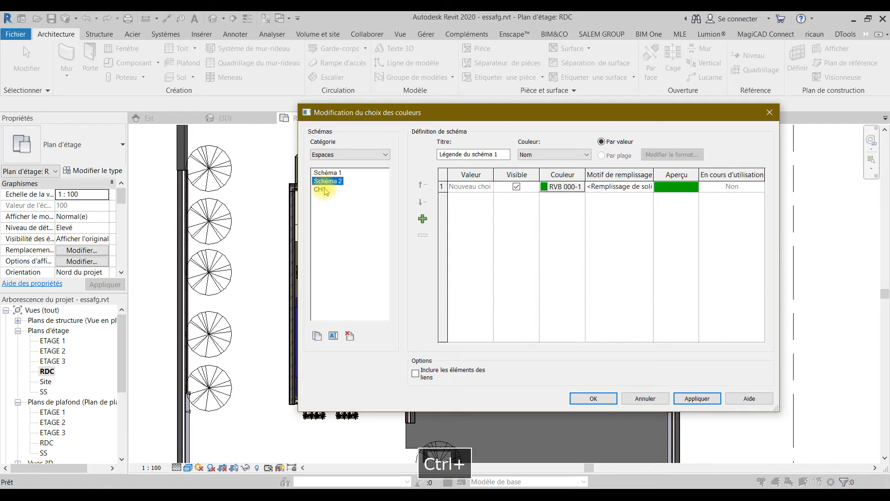
{"action": "left_click", "coordinate": [350, 336]}
{"action": "left_click", "coordinate": [481, 266]}
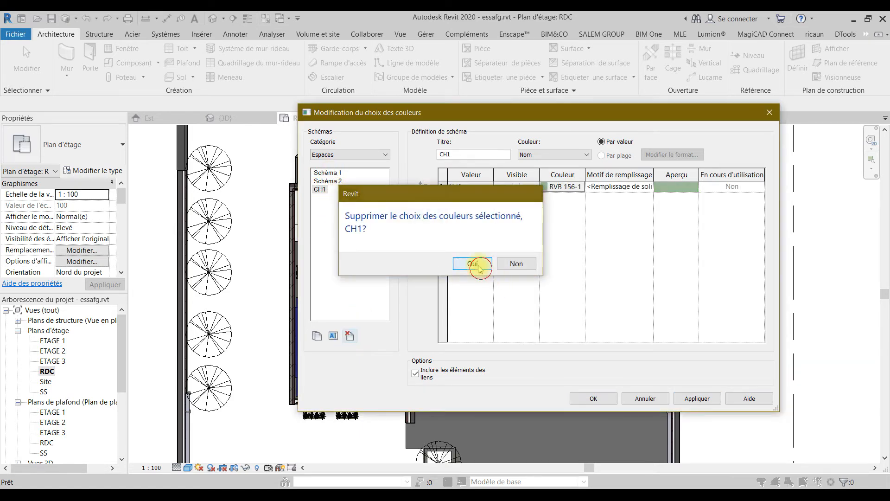
{"action": "left_click", "coordinate": [329, 184]}
{"action": "left_click", "coordinate": [349, 336]}
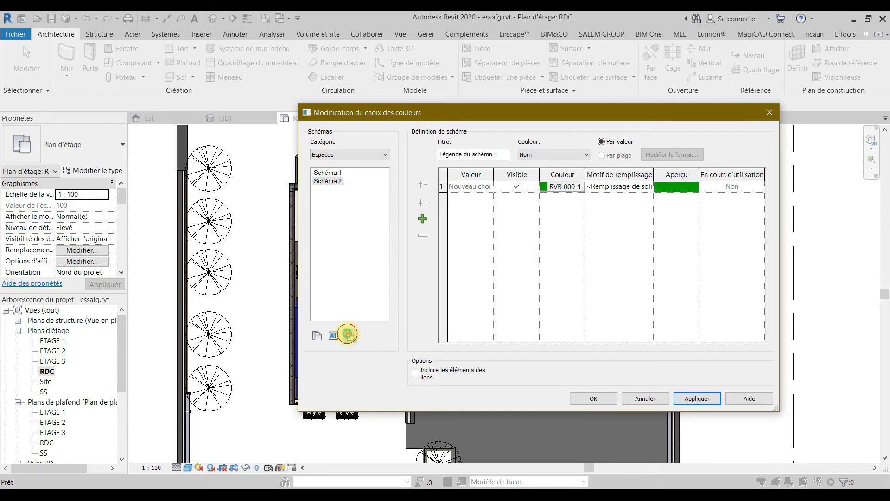
{"action": "left_click", "coordinate": [461, 264]}
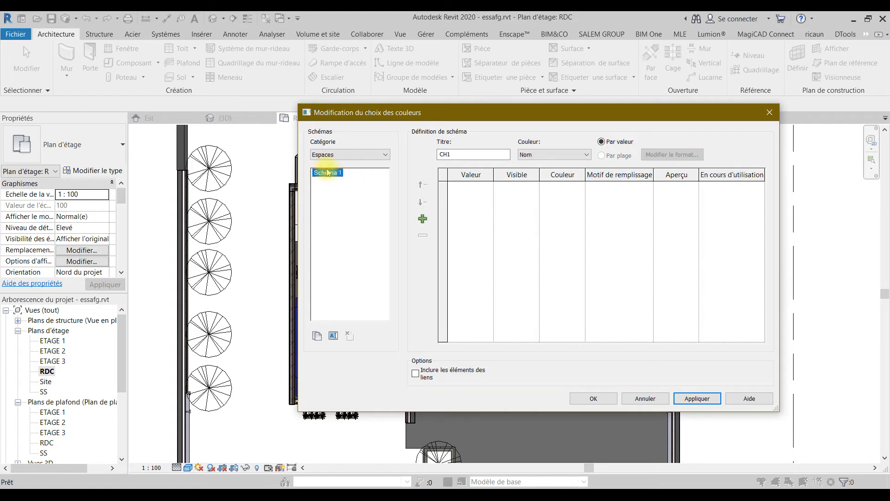
Duplicate Schéma 1 as a new colour scheme named SEJOUR.
{"action": "left_click", "coordinate": [317, 336]}
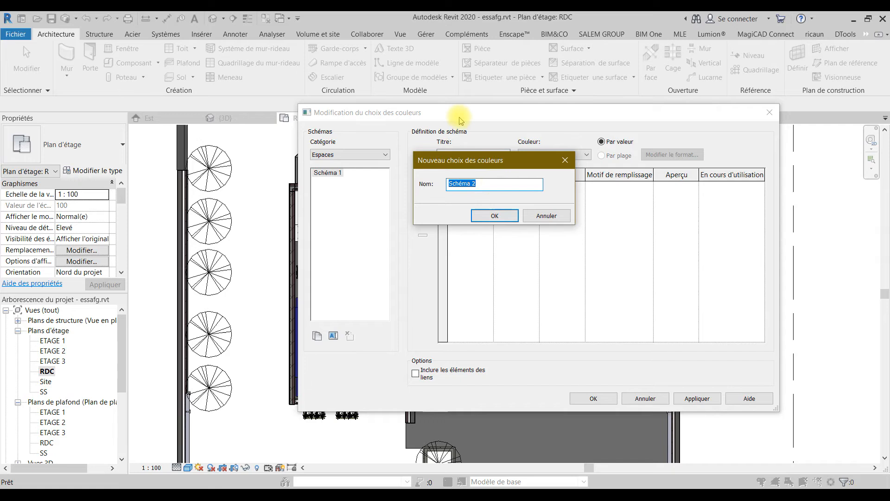
{"action": "type", "text": "SE"}
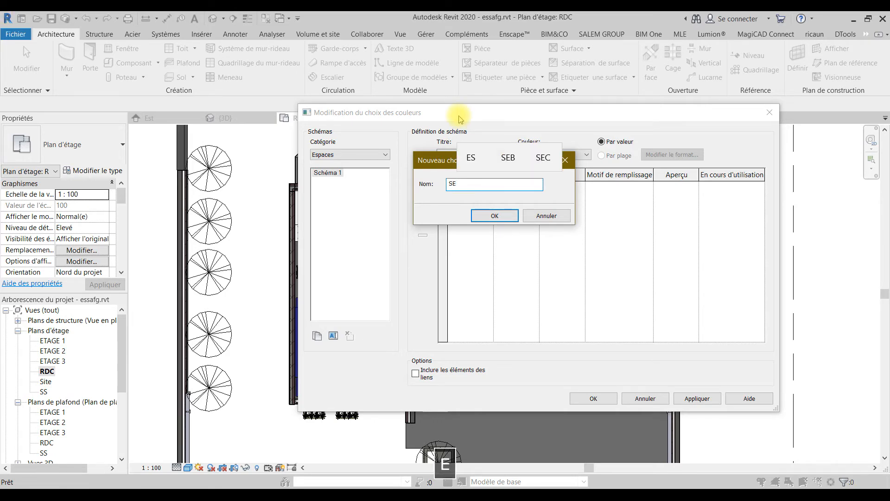
{"action": "type", "text": "JOUR"}
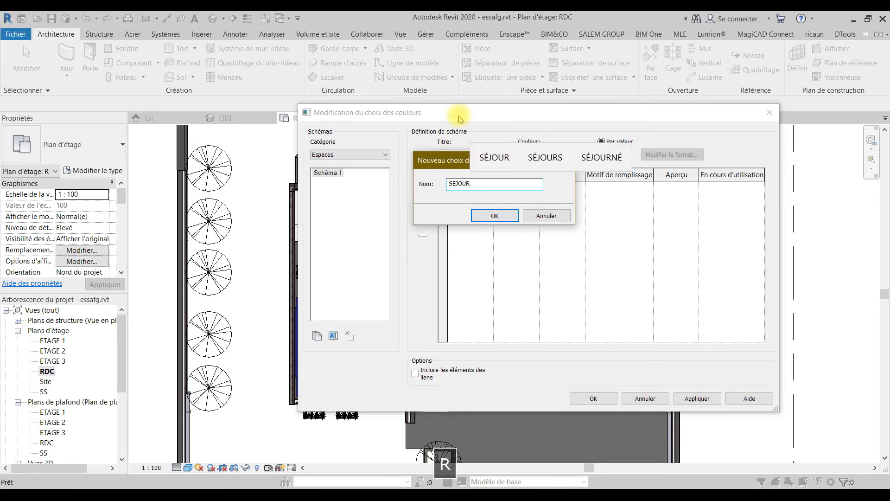
{"action": "left_click", "coordinate": [495, 216]}
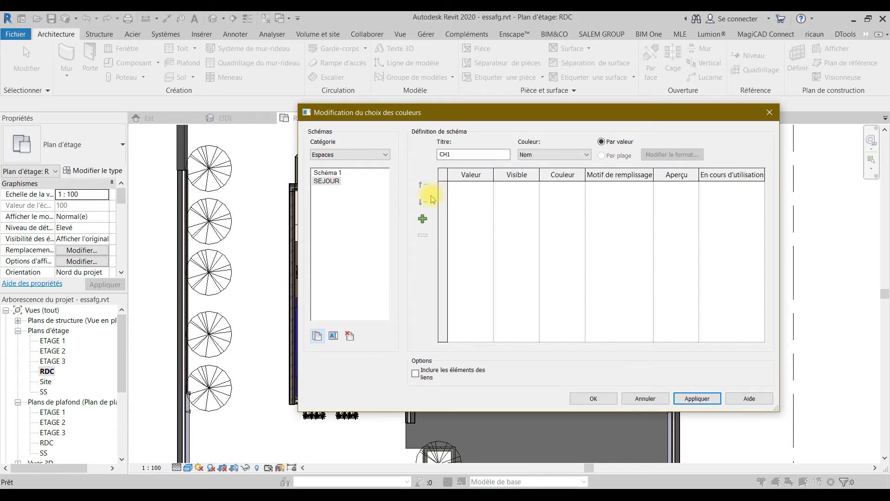
Add a value named SEJOUR to the definition of the SEJOUR colour scheme.
{"action": "left_click", "coordinate": [423, 219]}
{"action": "type", "text": "S"}
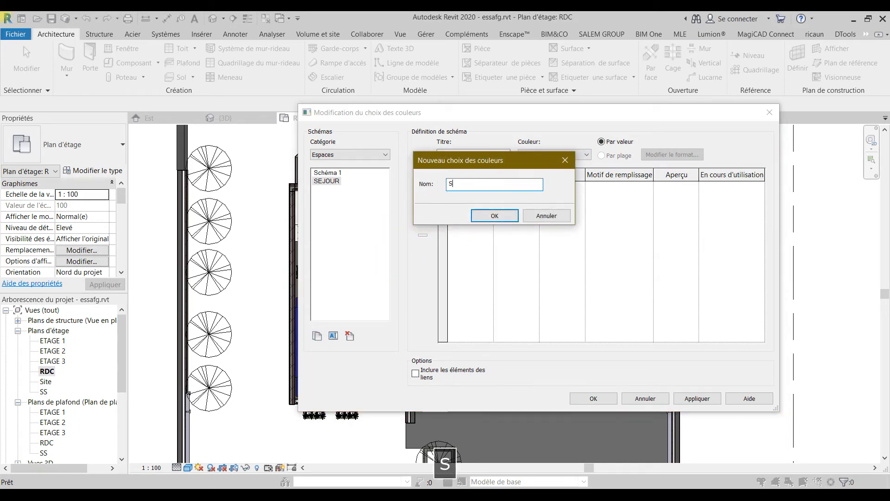
{"action": "type", "text": "EJOUR"}
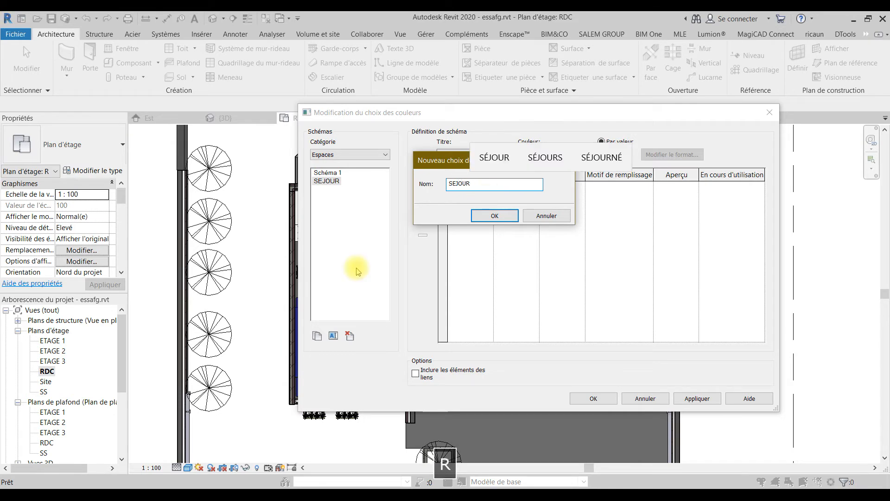
{"action": "left_click", "coordinate": [495, 216]}
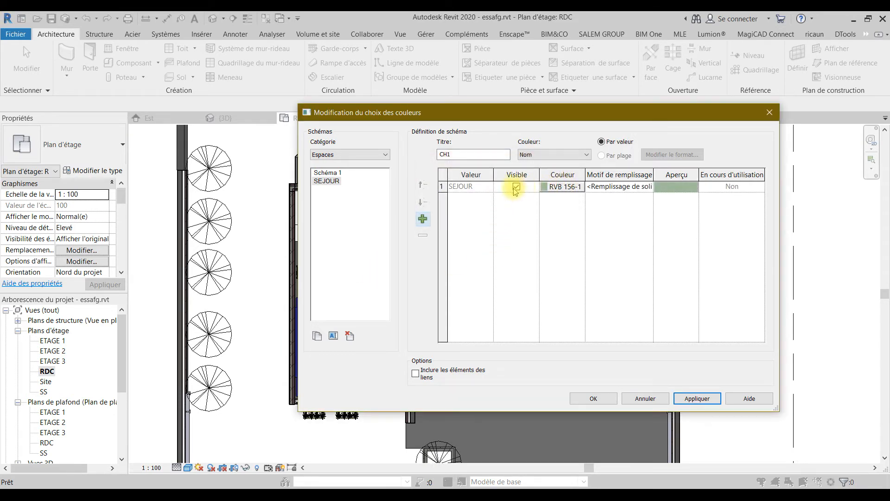
Change the legend title of the SEJOUR colour scheme to SEJOUR.
{"action": "left_click", "coordinate": [566, 154]}
{"action": "left_click", "coordinate": [473, 154]}
{"action": "left_click_drag", "start_coordinate": [473, 154], "coordinate": [433, 152]}
{"action": "type", "text": "SEJOUR"}
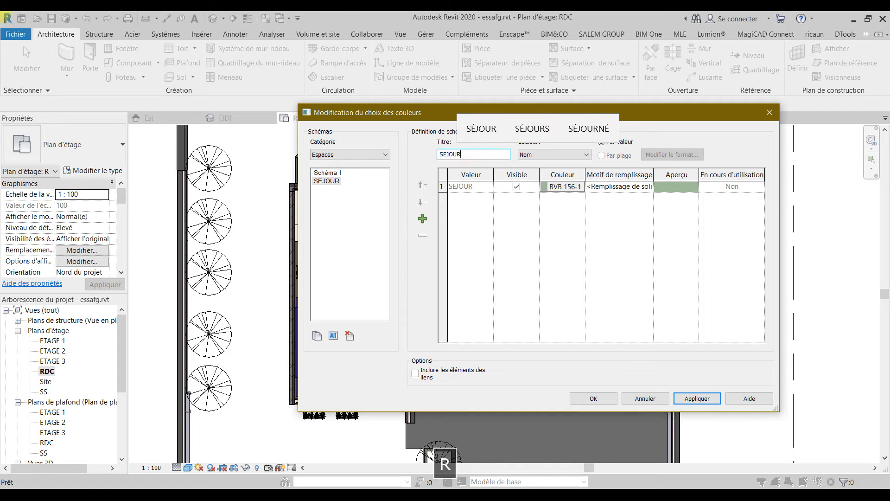
Set the SEJOUR value's colour to basic red (Rouge) and keep the solid fill pattern after reviewing the available patterns.
{"action": "left_click", "coordinate": [564, 186]}
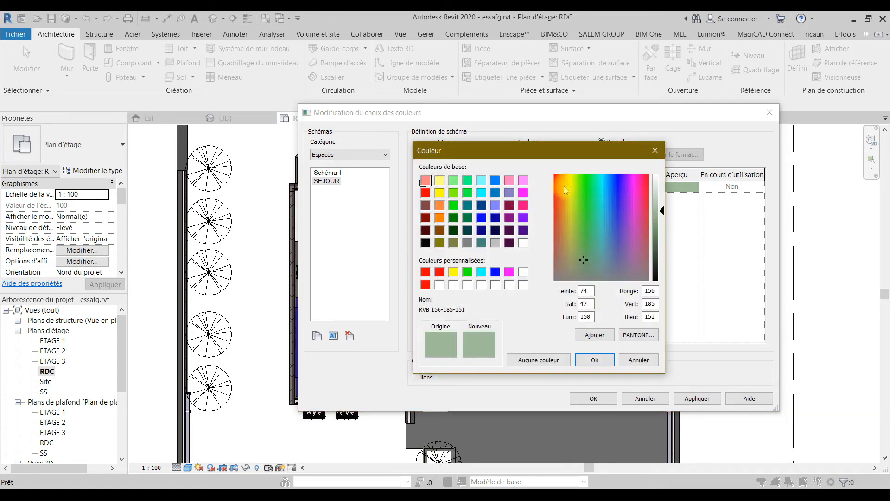
{"action": "left_click", "coordinate": [426, 193]}
{"action": "left_click", "coordinate": [595, 360]}
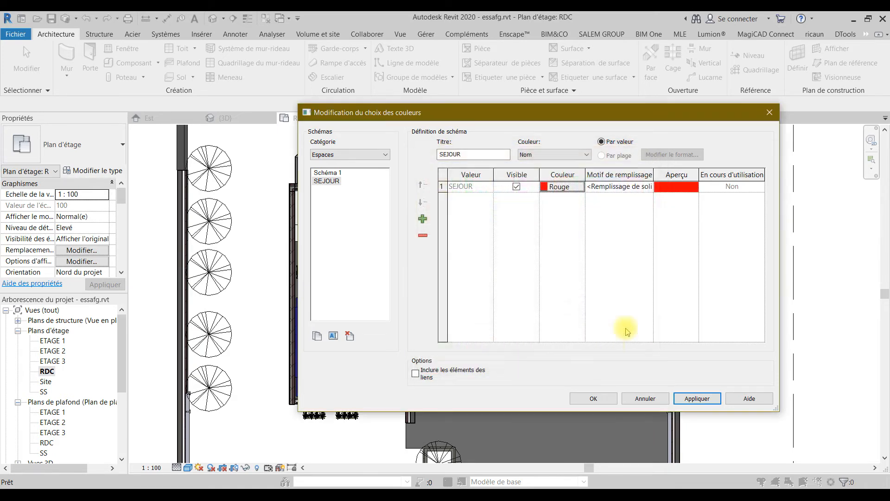
{"action": "left_click", "coordinate": [623, 186]}
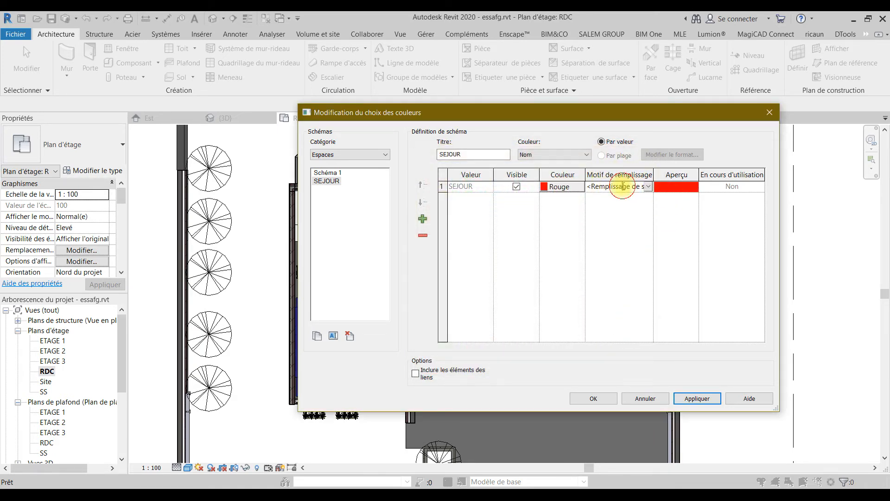
{"action": "left_click", "coordinate": [650, 186]}
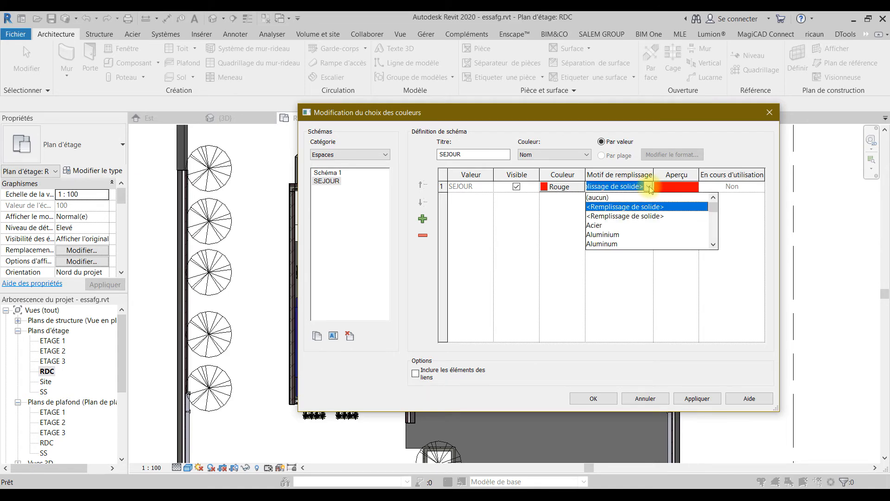
{"action": "left_click", "coordinate": [558, 231]}
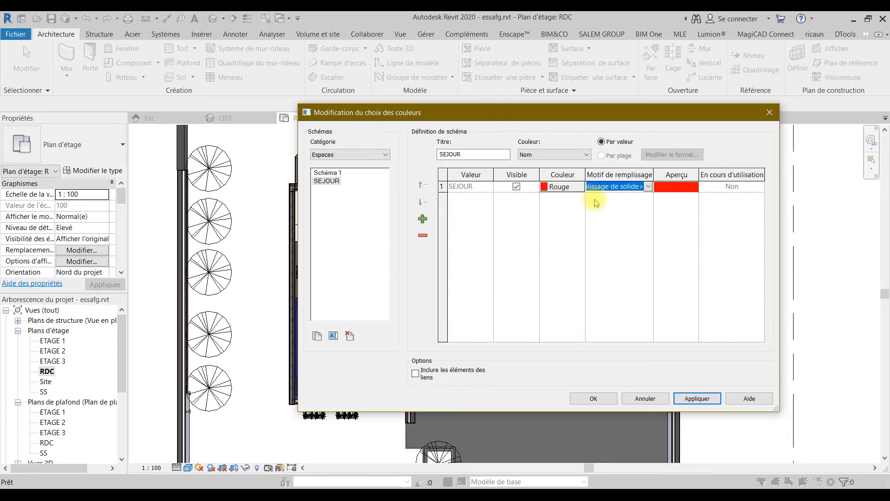
{"action": "left_click_drag", "start_coordinate": [414, 118], "coordinate": [356, 109]}
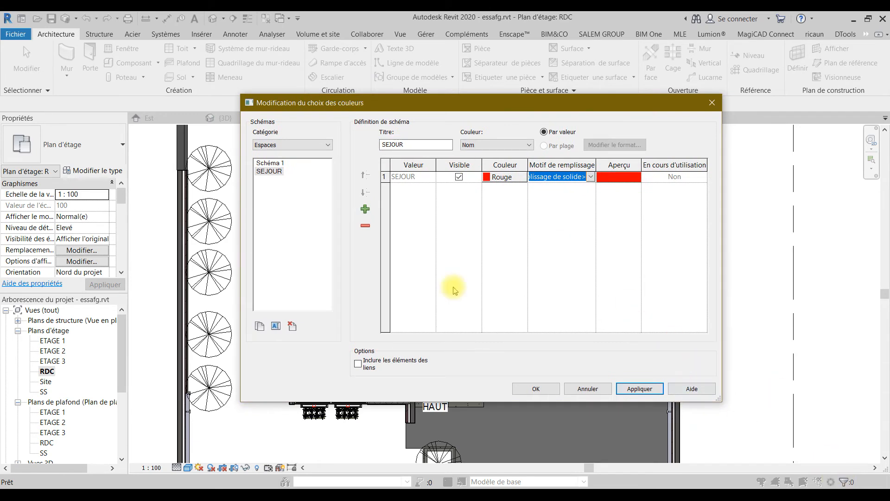
Duplicate the SEJOUR colour scheme as BL and rename the copy to BL1.
{"action": "left_click", "coordinate": [259, 327]}
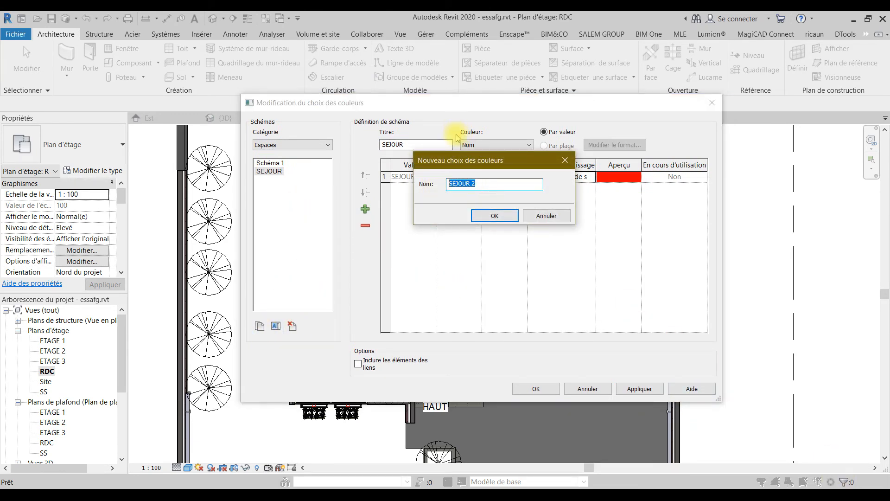
{"action": "type", "text": "BL"}
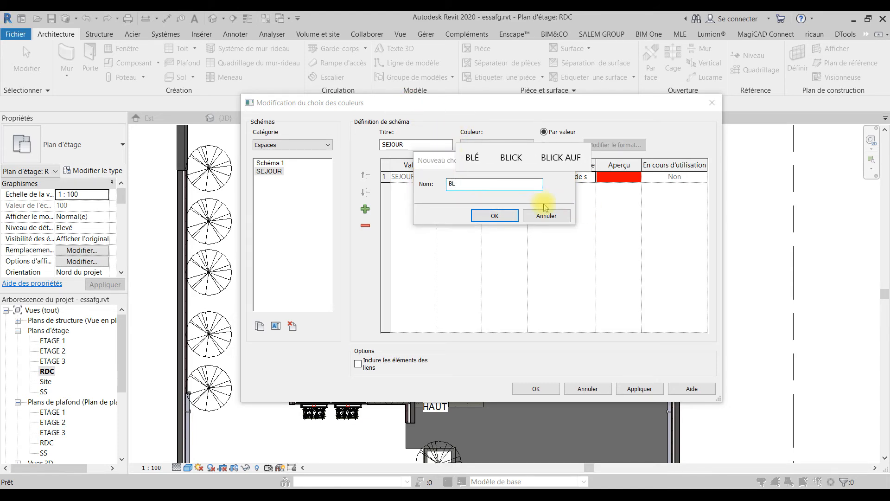
{"action": "left_click", "coordinate": [507, 216]}
{"action": "mouse_move", "coordinate": [418, 102]}
{"action": "left_mouse_down"}
{"action": "mouse_move", "coordinate": [613, 317]}
{"action": "mouse_move", "coordinate": [506, 175]}
{"action": "mouse_move", "coordinate": [426, 91]}
{"action": "left_mouse_up"}
{"action": "left_click", "coordinate": [268, 164]}
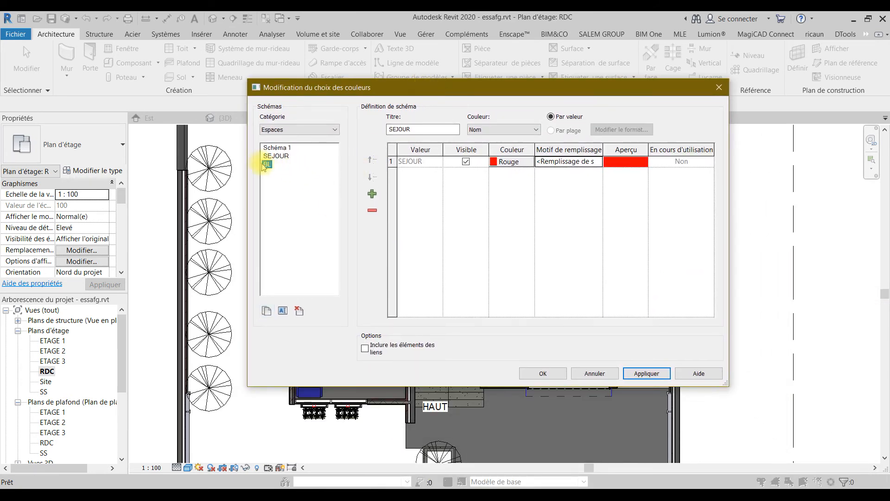
{"action": "left_click", "coordinate": [283, 310]}
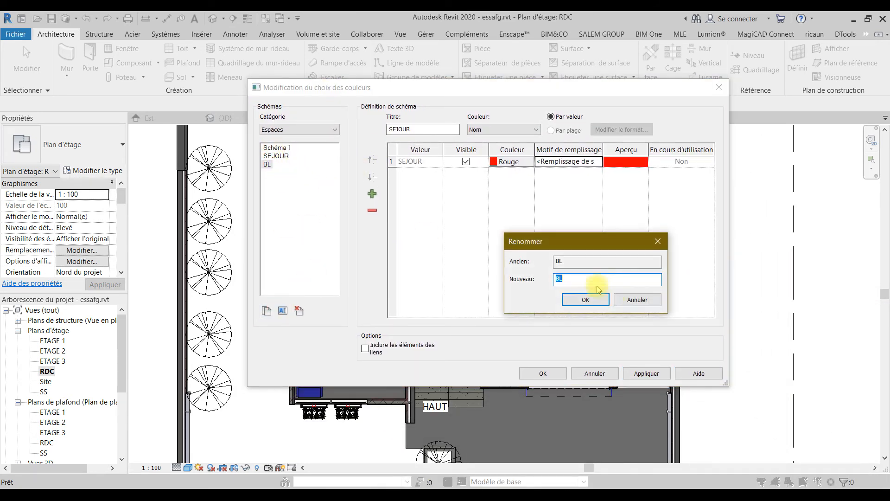
{"action": "type", "text": "1"}
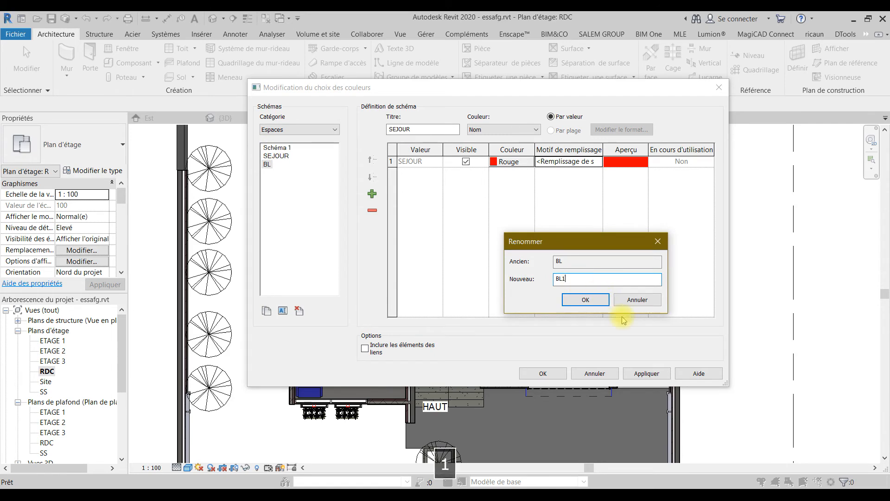
{"action": "left_click", "coordinate": [586, 300]}
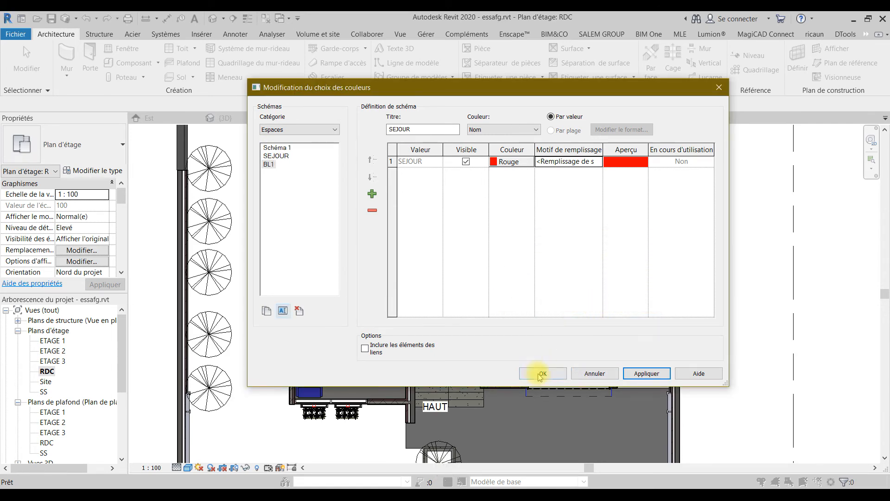
Add a value named BL1 to the BL1 scheme's definition and set its colour to a basic dark green.
{"action": "left_click", "coordinate": [373, 195]}
{"action": "type", "text": "BL1"}
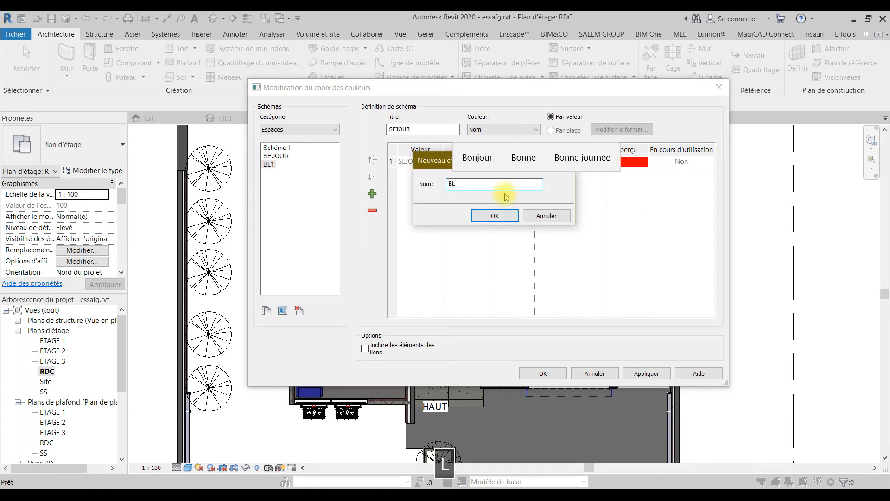
{"action": "left_click", "coordinate": [492, 218]}
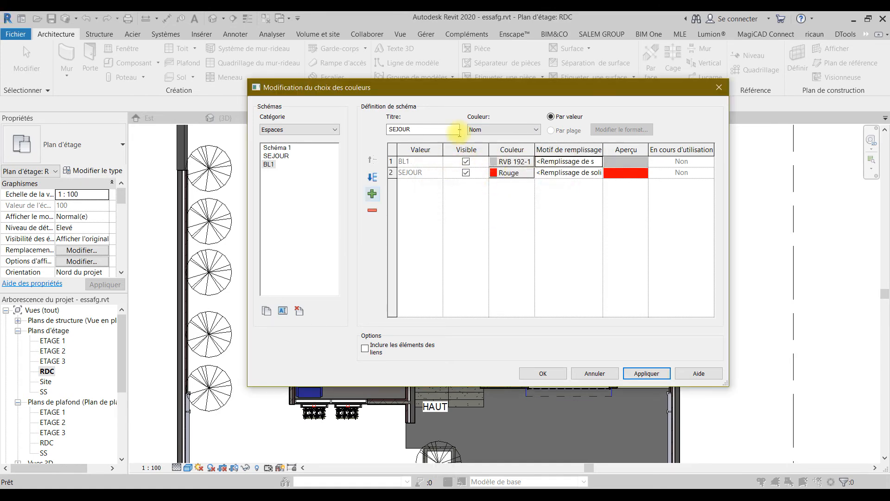
{"action": "left_click", "coordinate": [495, 162]}
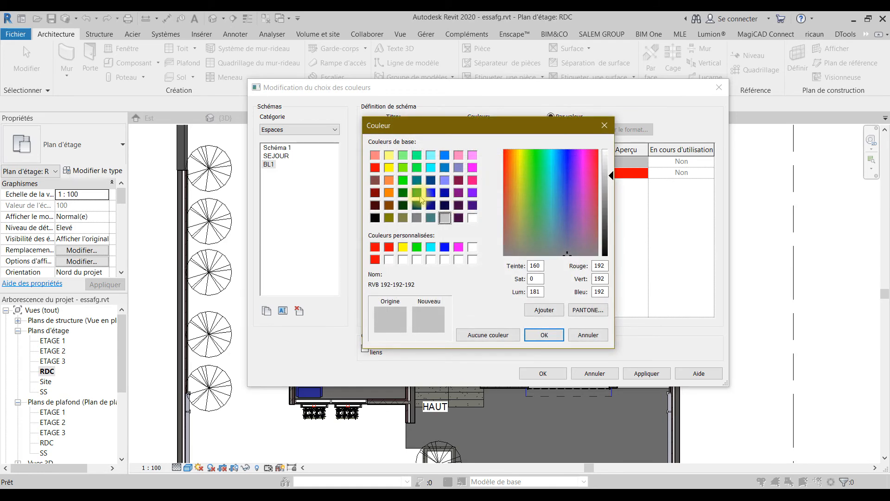
{"action": "left_click", "coordinate": [403, 193]}
{"action": "left_click", "coordinate": [546, 335]}
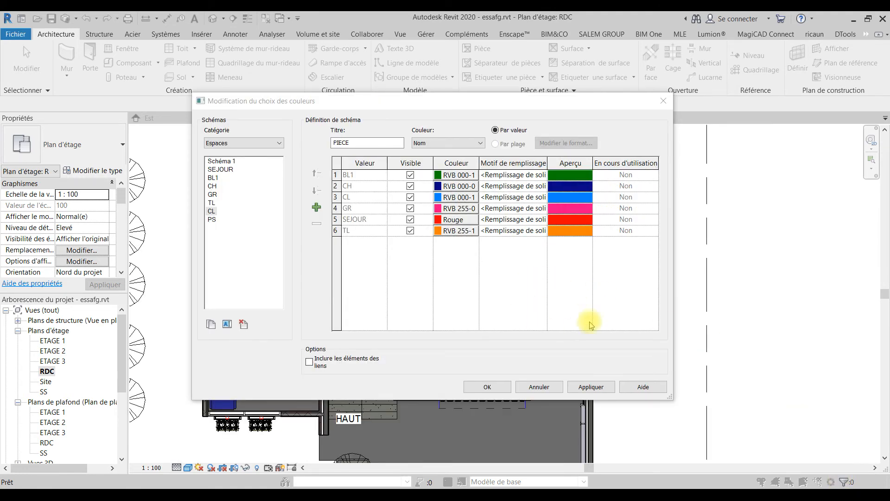
Switch the colour scheme category to Pièces, select the Nom scheme and accept the colour scheme definitions.
{"action": "left_click", "coordinate": [473, 145]}
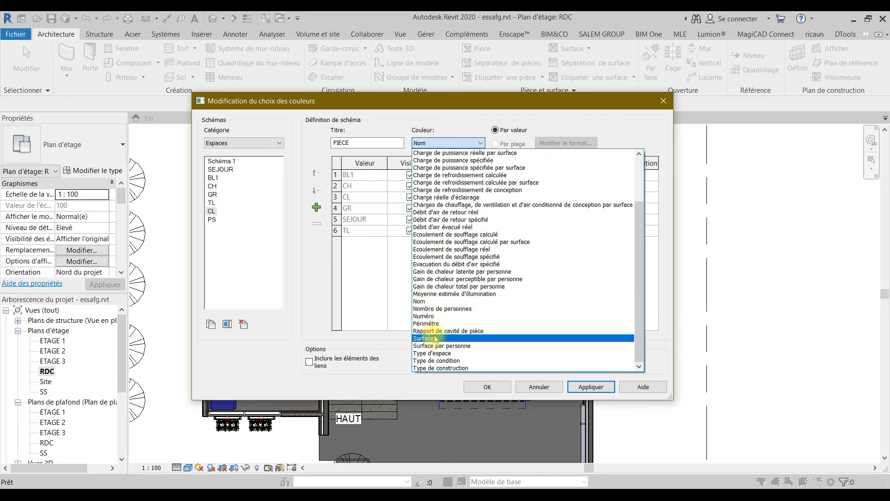
{"action": "left_click", "coordinate": [366, 267]}
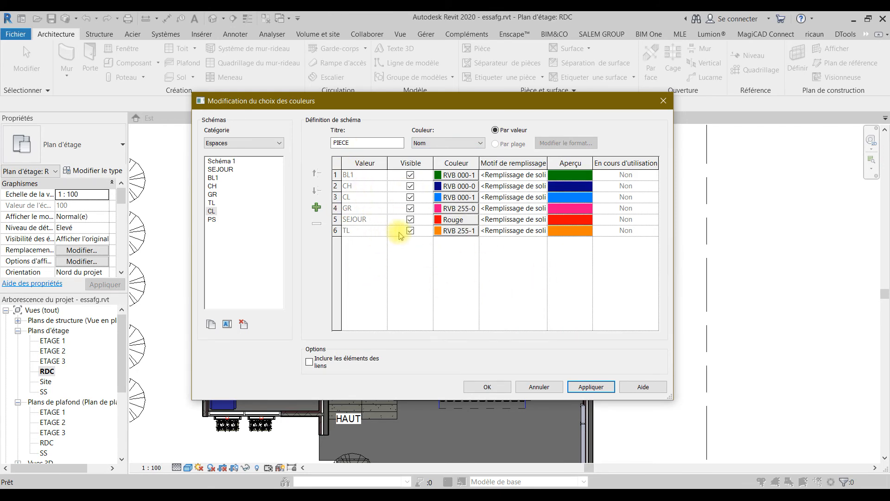
{"action": "left_click", "coordinate": [233, 141]}
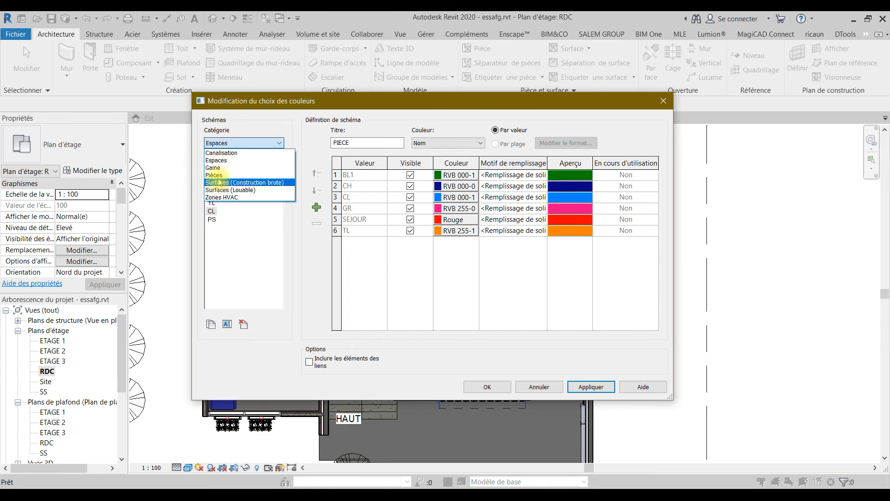
{"action": "left_click", "coordinate": [221, 177]}
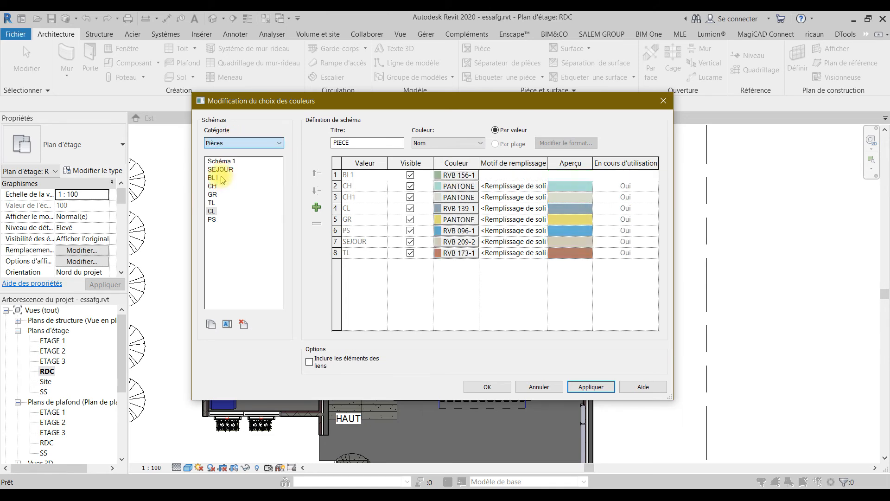
{"action": "left_click", "coordinate": [215, 169]}
{"action": "left_click", "coordinate": [214, 161]}
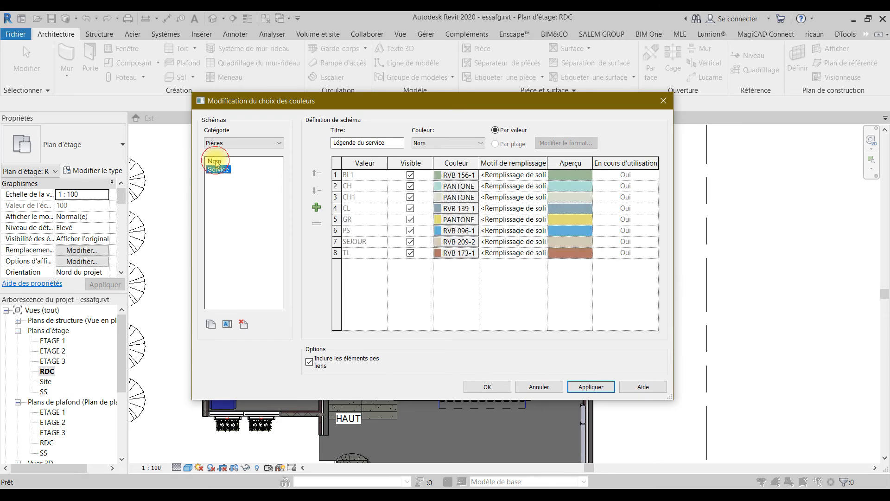
{"action": "left_click", "coordinate": [490, 386]}
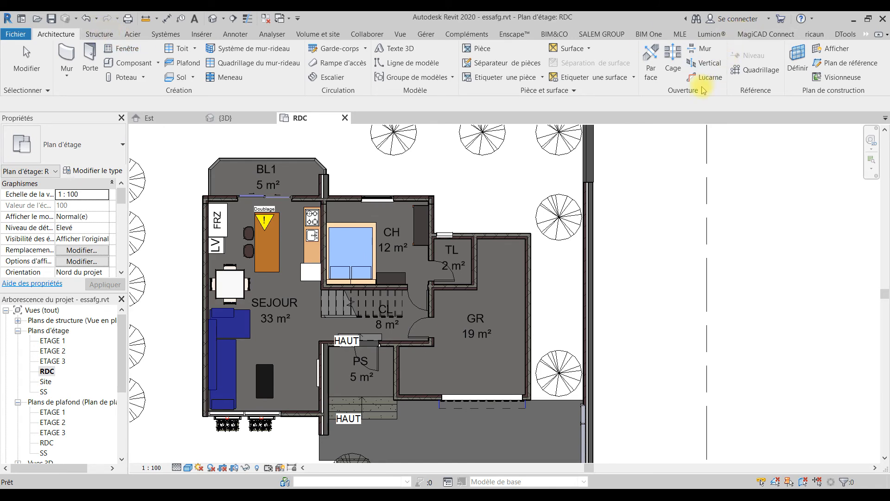
Place a colour fill legend beside the RDC floor plan, outside the right-hand boundary wall.
{"action": "left_click", "coordinate": [241, 34]}
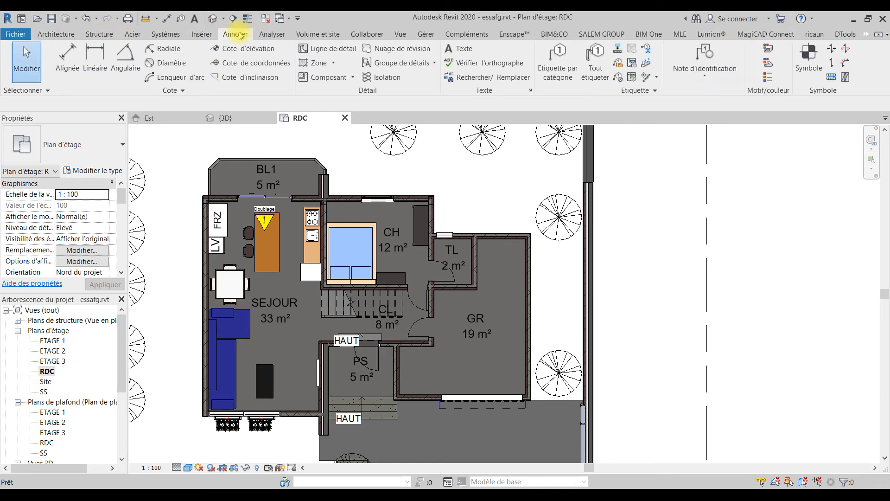
{"action": "left_click", "coordinate": [767, 80]}
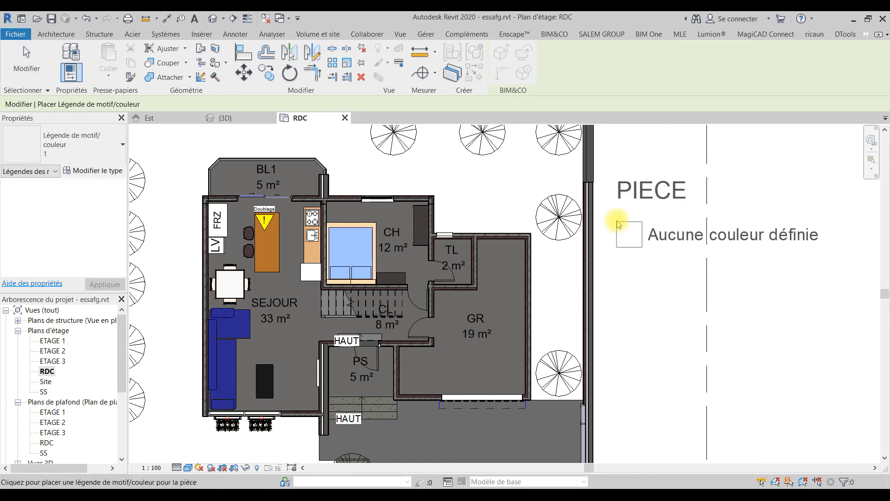
{"action": "left_click", "coordinate": [626, 222]}
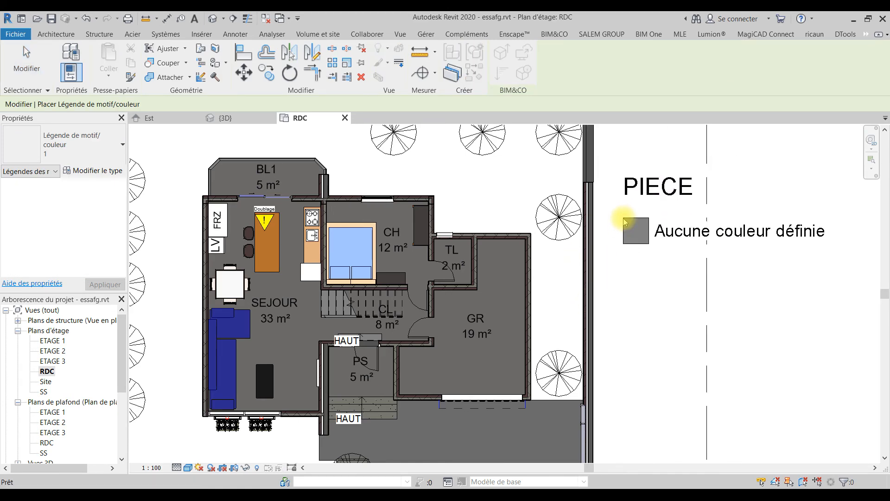
Assign the Nom colour scheme of the Pièces category to the placed legend and deselect it.
{"action": "left_click", "coordinate": [679, 241]}
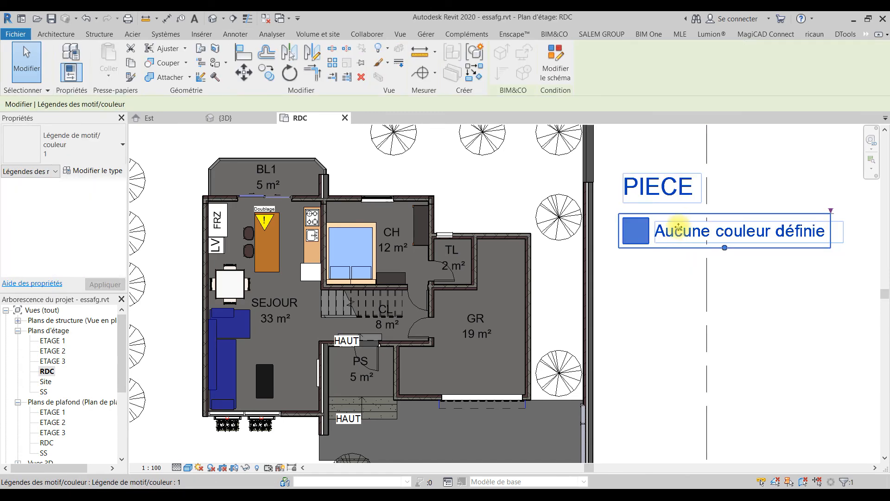
{"action": "left_click", "coordinate": [567, 69]}
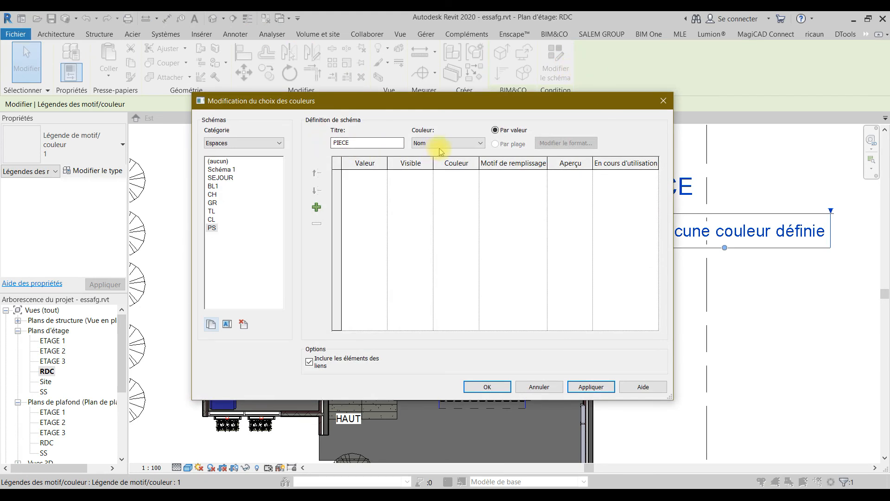
{"action": "left_click", "coordinate": [242, 143]}
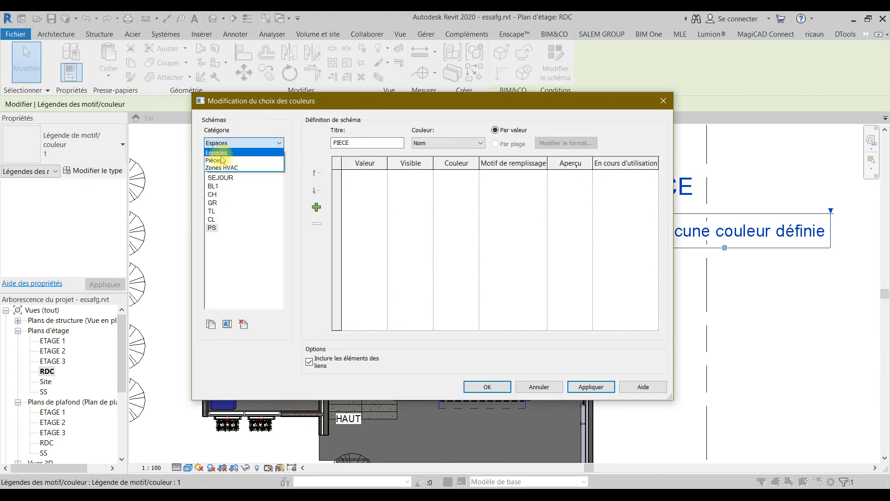
{"action": "left_click", "coordinate": [221, 160]}
{"action": "left_click", "coordinate": [216, 169]}
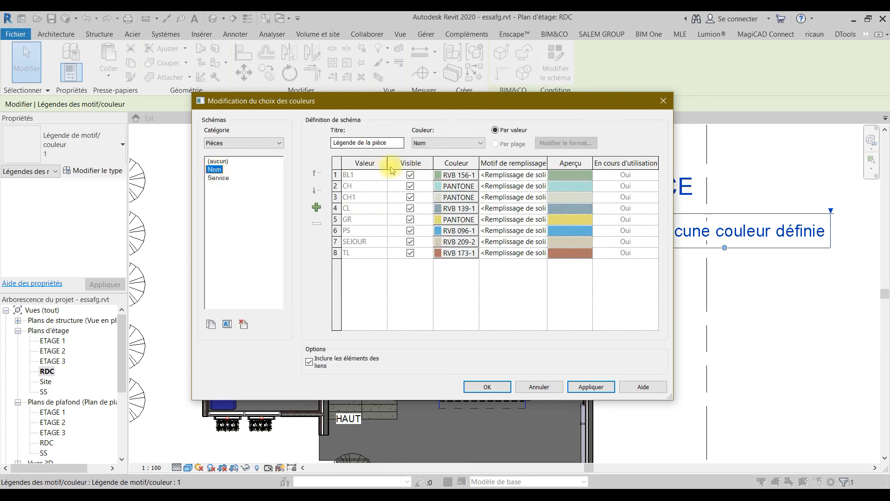
{"action": "left_click", "coordinate": [494, 388]}
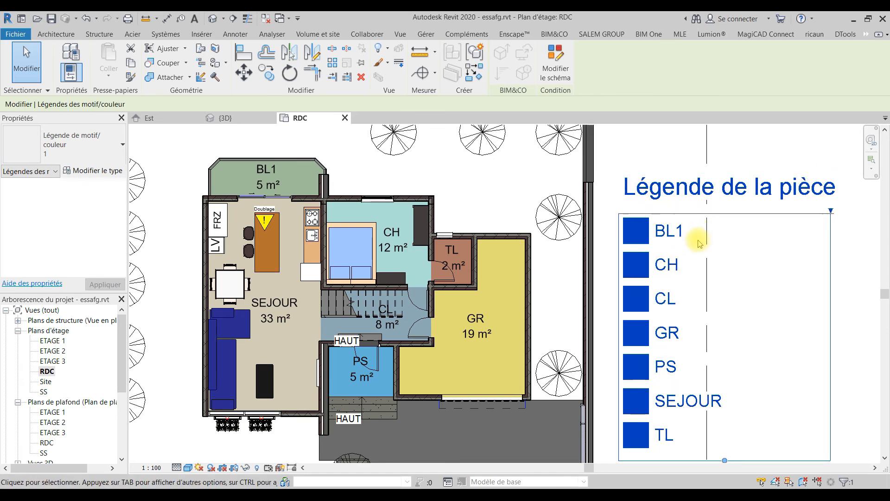
{"action": "scroll", "coordinate": [700, 242], "scroll_direction": "down", "scroll_amount": 2}
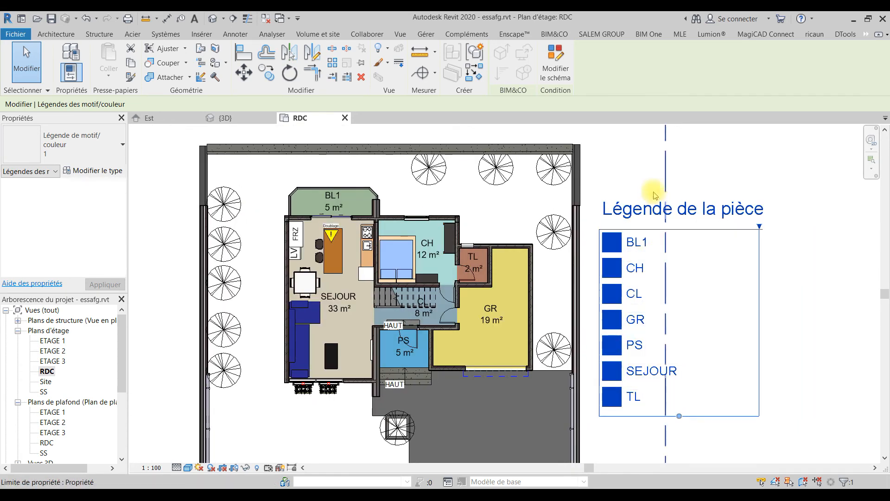
{"action": "left_click", "coordinate": [795, 314]}
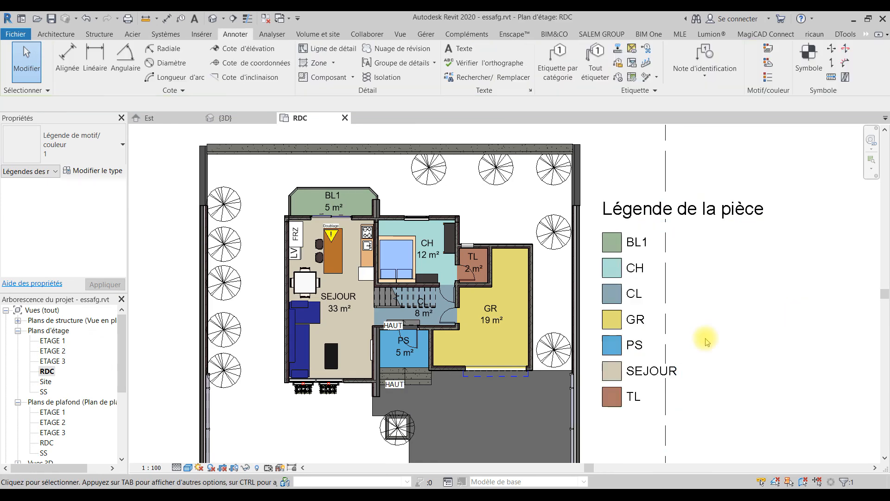
{"action": "scroll", "coordinate": [509, 250], "scroll_direction": "up", "scroll_amount": 4}
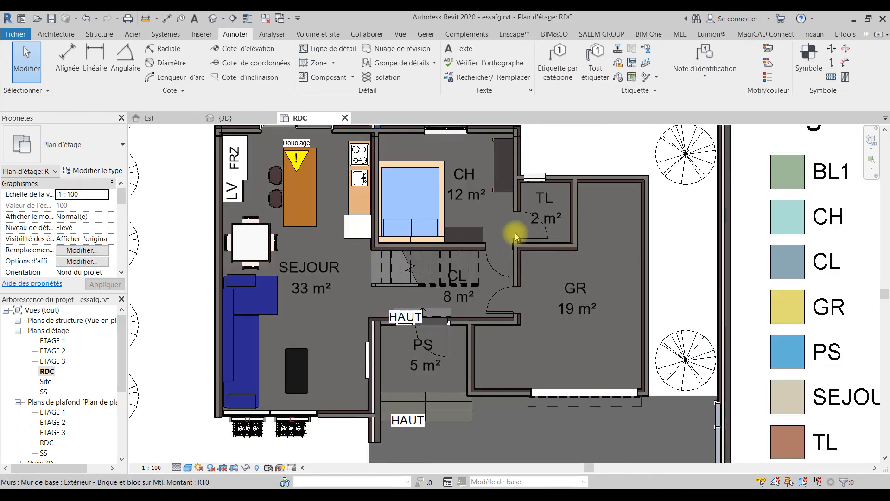
{"action": "scroll", "coordinate": [523, 264], "scroll_direction": "down", "scroll_amount": 2}
{"action": "middle_click_drag", "start_coordinate": [433, 254], "coordinate": [399, 340]}
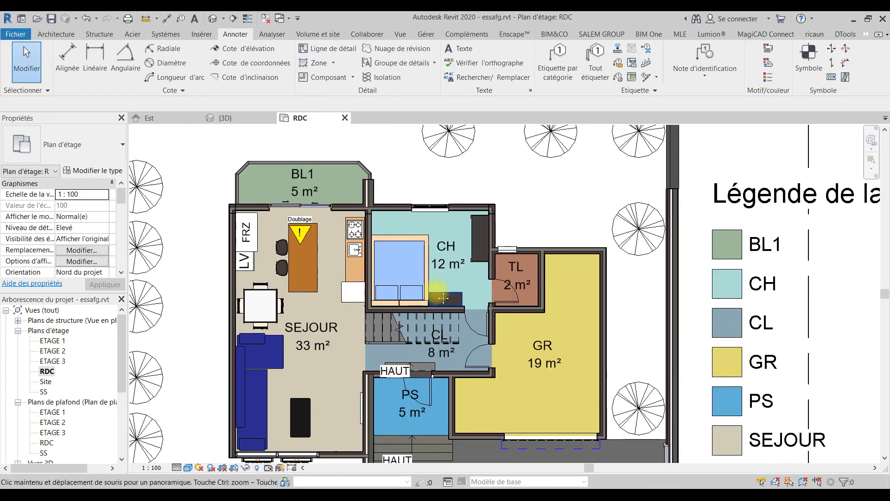
{"action": "middle_click_drag", "start_coordinate": [474, 365], "coordinate": [465, 323]}
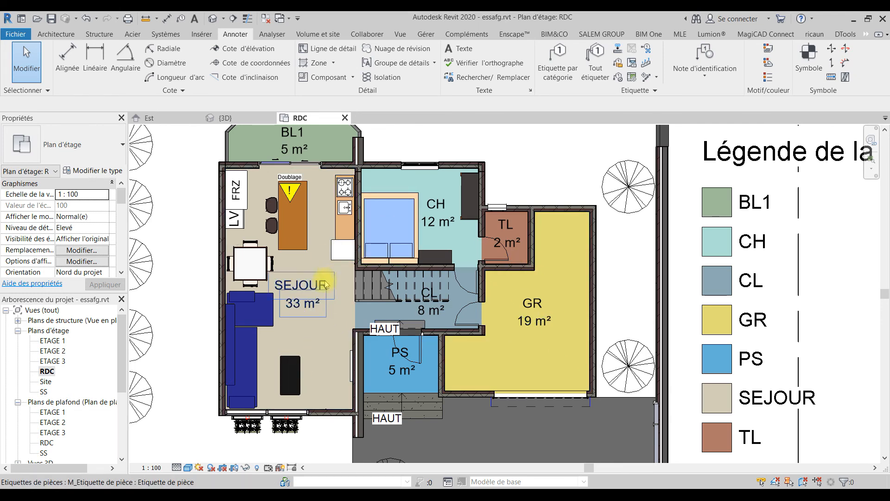
{"action": "mouse_move", "coordinate": [422, 425]}
{"action": "middle_mouse_down"}
{"action": "mouse_move", "coordinate": [422, 392]}
{"action": "mouse_move", "coordinate": [386, 284]}
{"action": "mouse_move", "coordinate": [382, 363]}
{"action": "middle_mouse_up"}
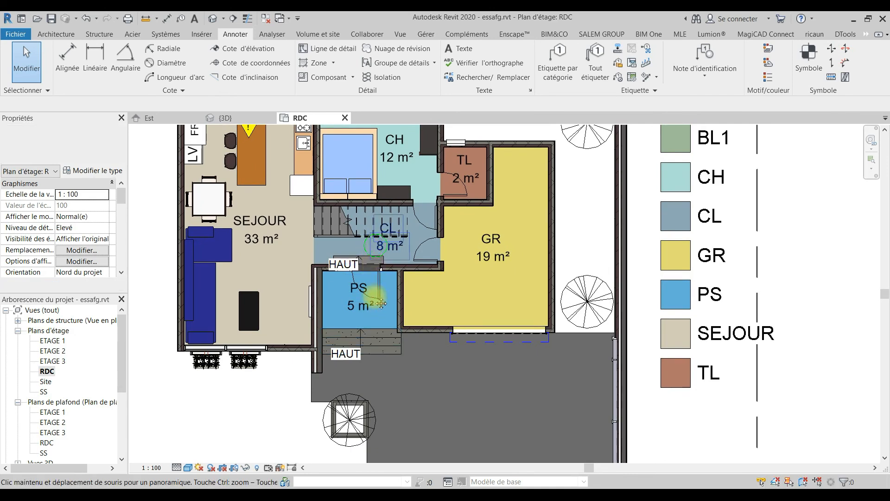
{"action": "middle_click_drag", "start_coordinate": [382, 253], "coordinate": [381, 365]}
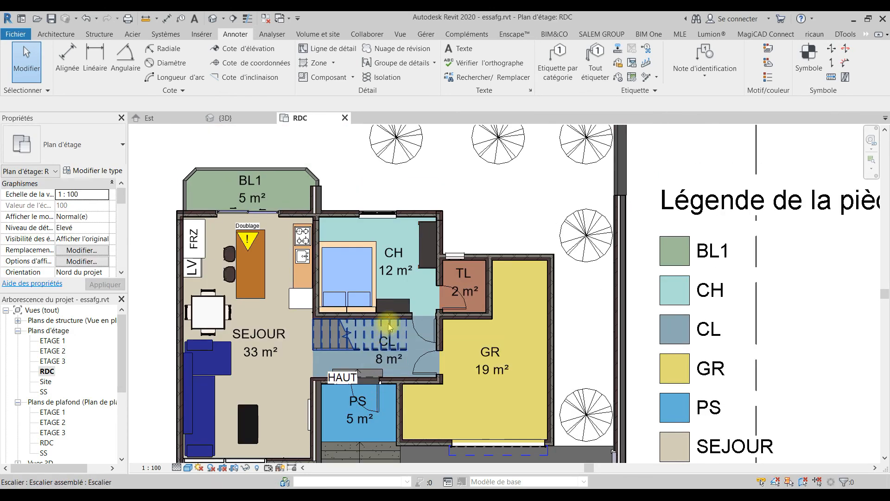